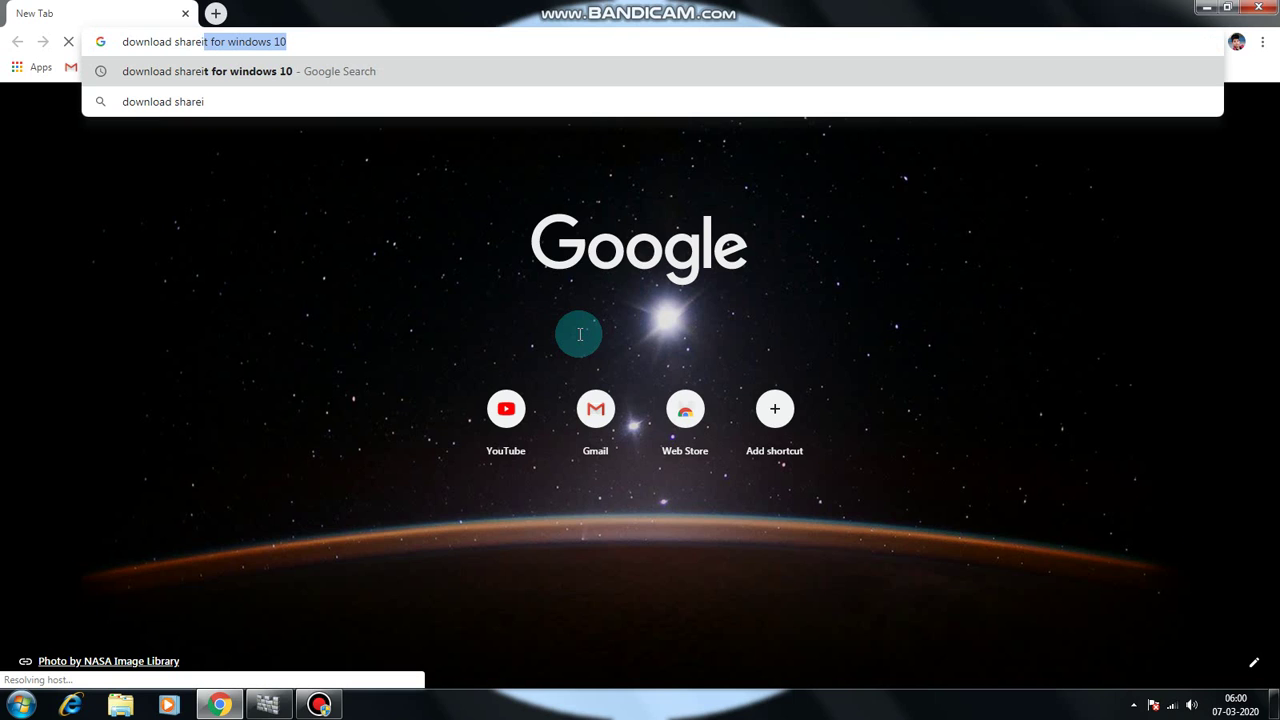
Search Google for "download shareit for pc" and open the FileHorse download result.
{"action": "type", "text": "or pc"}
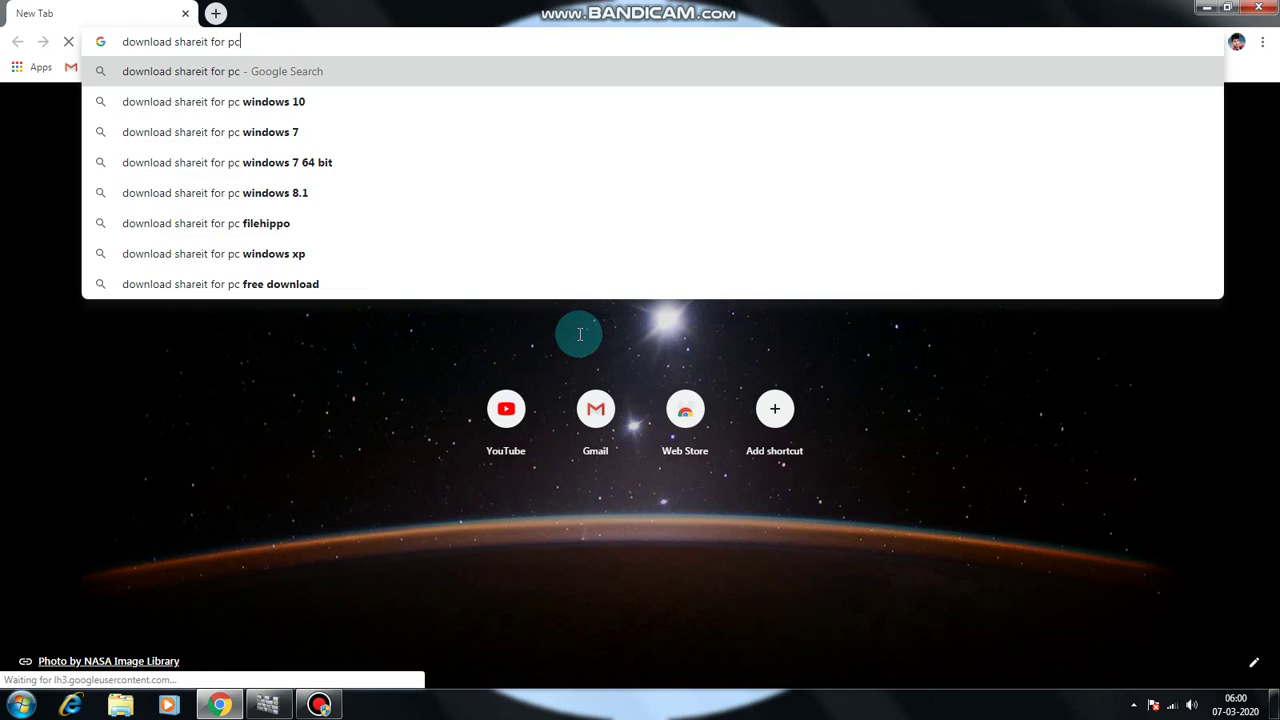
{"action": "key", "text": "Return"}
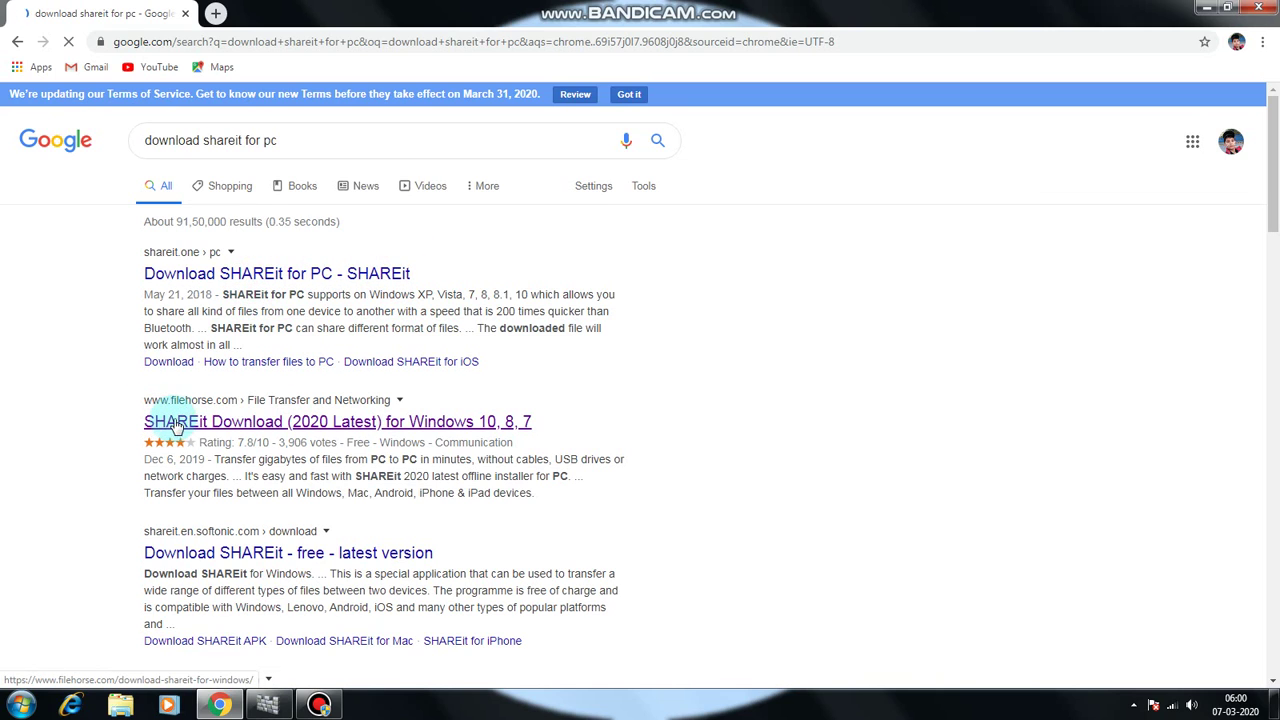
{"action": "left_click", "coordinate": [215, 424]}
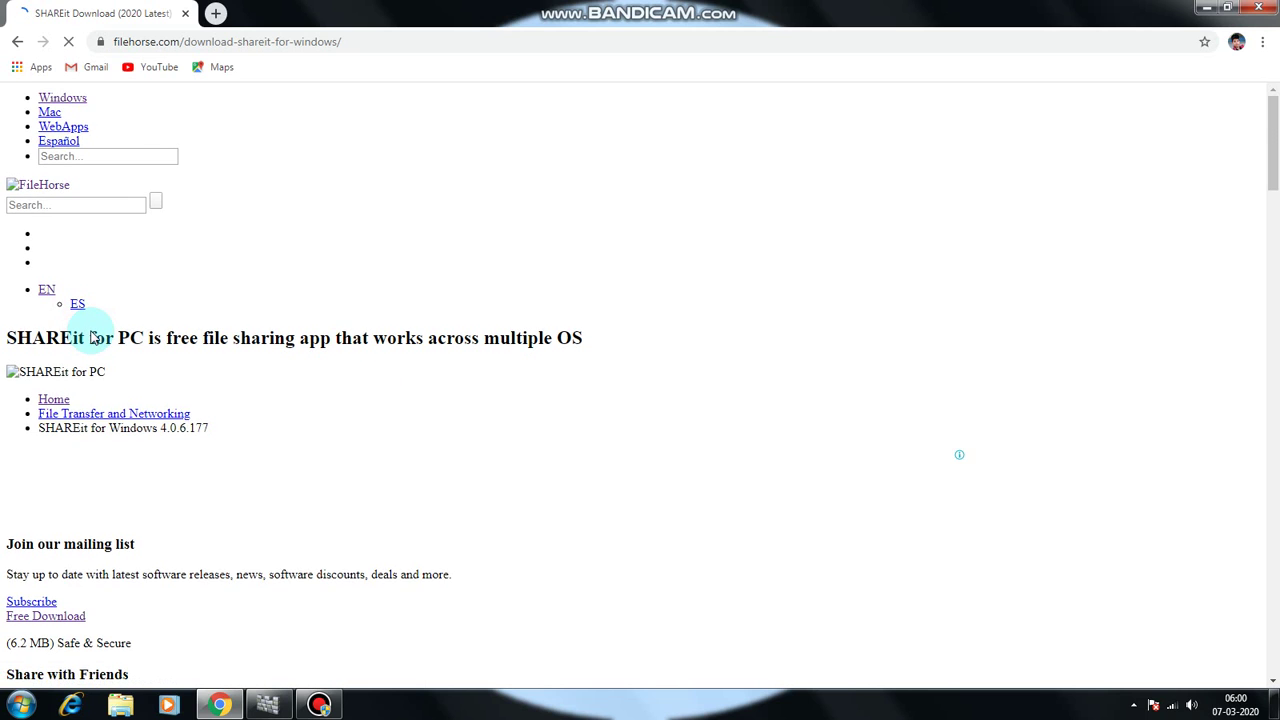
Start the free download of SHAREit for Windows 4.0.6.177 from the FileHorse page.
{"action": "scroll", "coordinate": [85, 350], "scroll_direction": "down", "scroll_amount": 3}
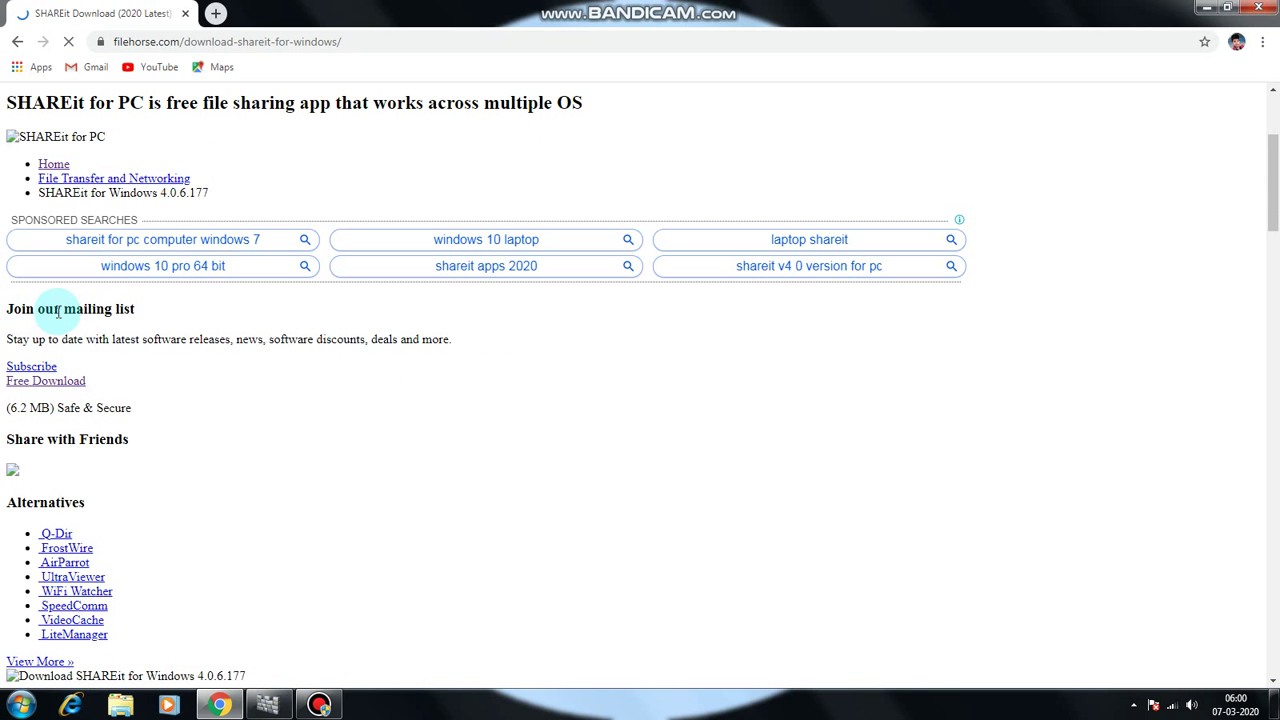
{"action": "scroll", "coordinate": [114, 400], "scroll_direction": "down", "scroll_amount": 1}
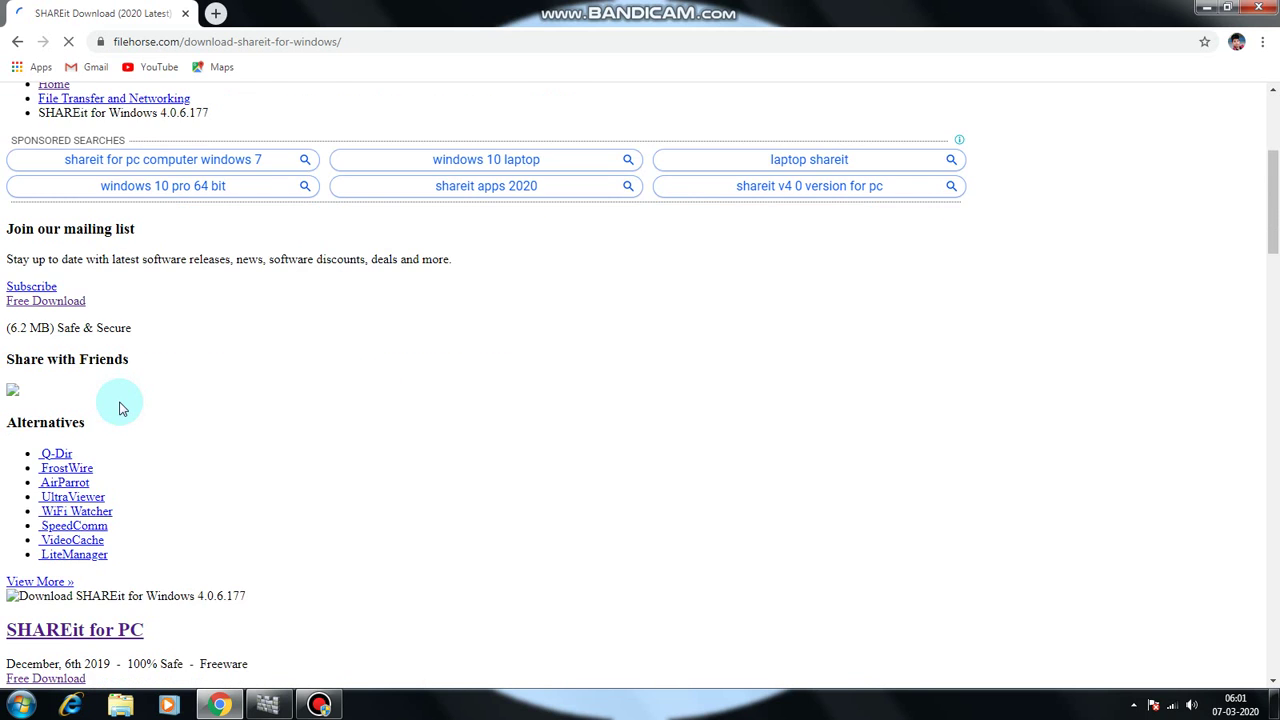
{"action": "scroll", "coordinate": [120, 408], "scroll_direction": "down", "scroll_amount": 2}
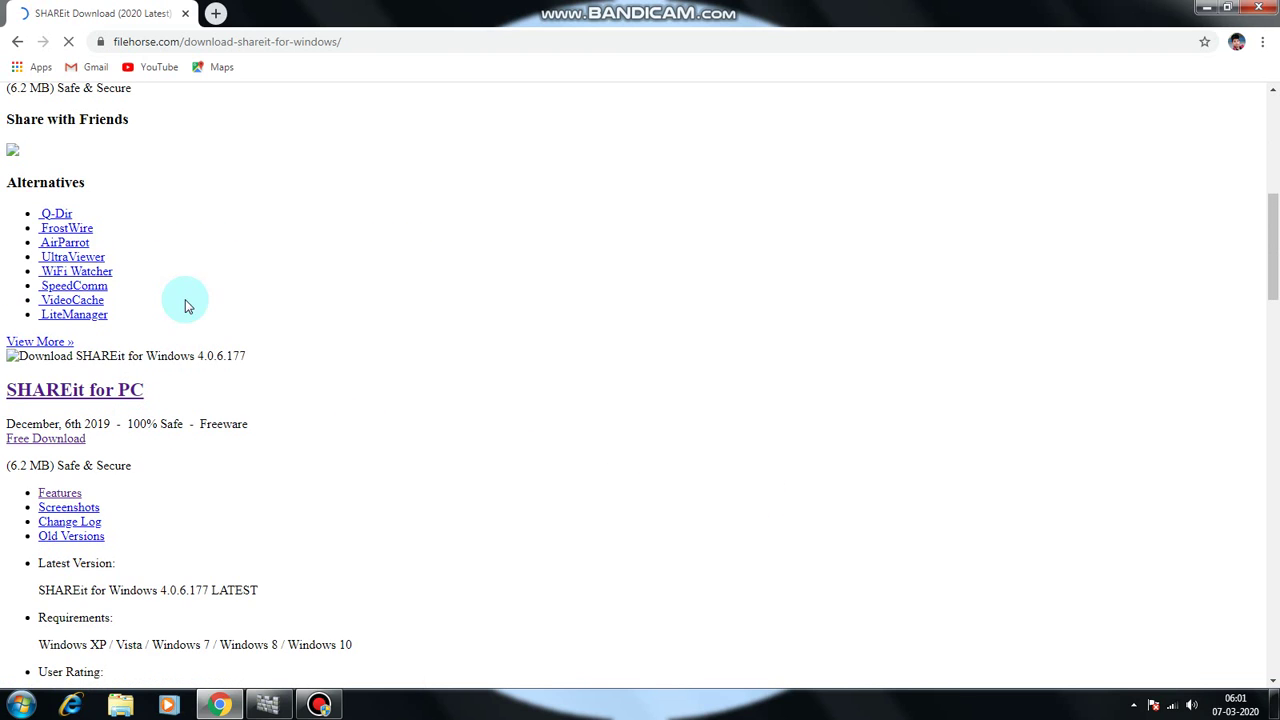
{"action": "scroll", "coordinate": [250, 252], "scroll_direction": "up", "scroll_amount": 5}
{"action": "scroll", "coordinate": [251, 265], "scroll_direction": "down", "scroll_amount": 2}
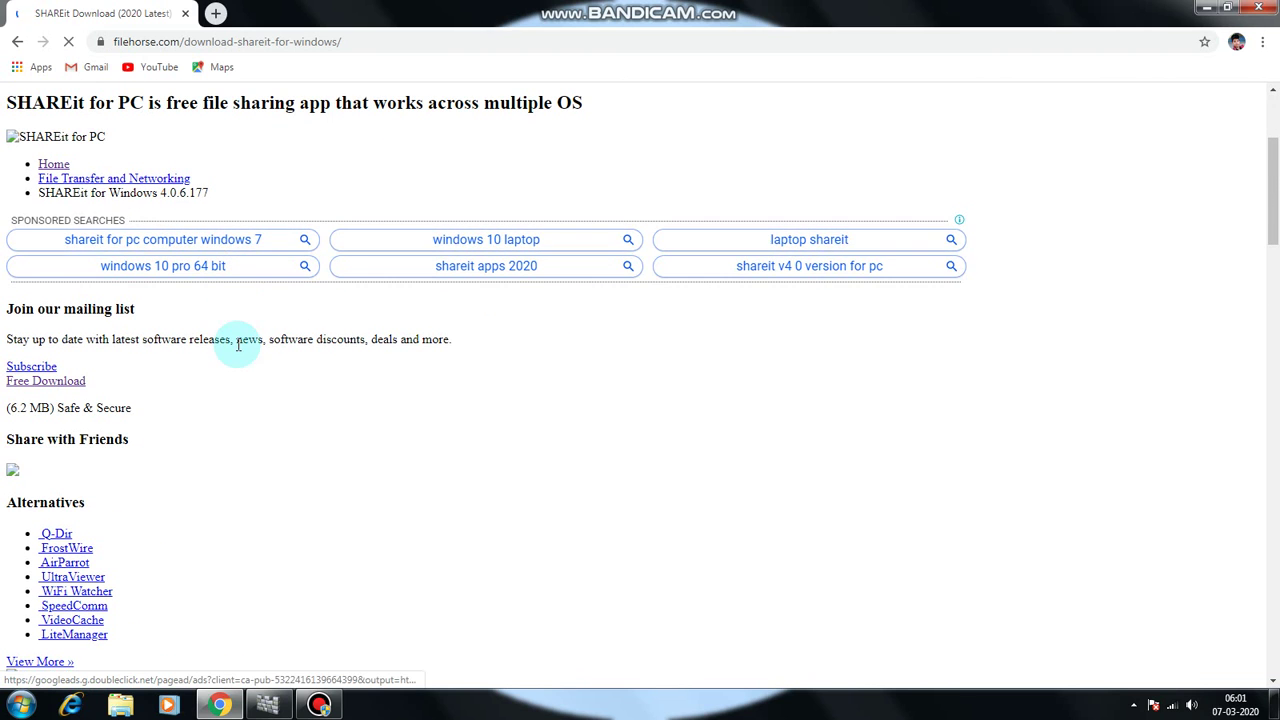
{"action": "scroll", "coordinate": [253, 393], "scroll_direction": "down", "scroll_amount": 2}
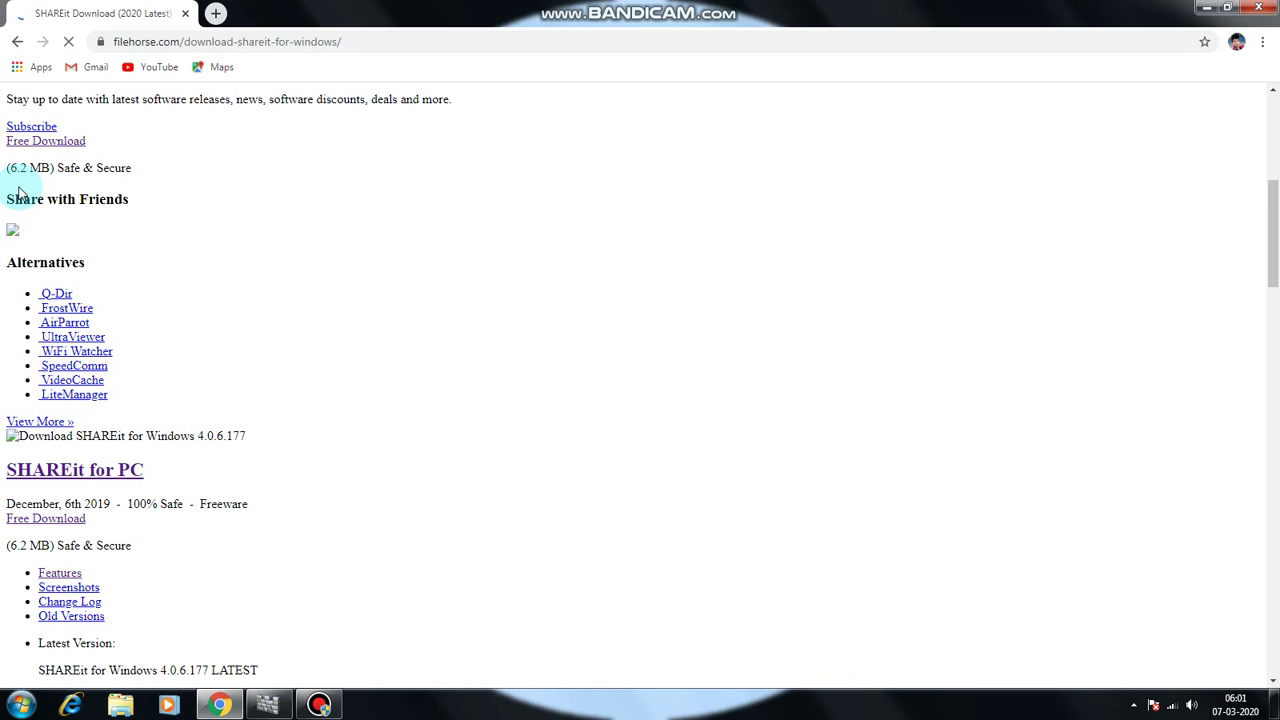
{"action": "scroll", "coordinate": [57, 297], "scroll_direction": "down", "scroll_amount": 1}
{"action": "left_click_drag", "start_coordinate": [40, 296], "coordinate": [63, 316]}
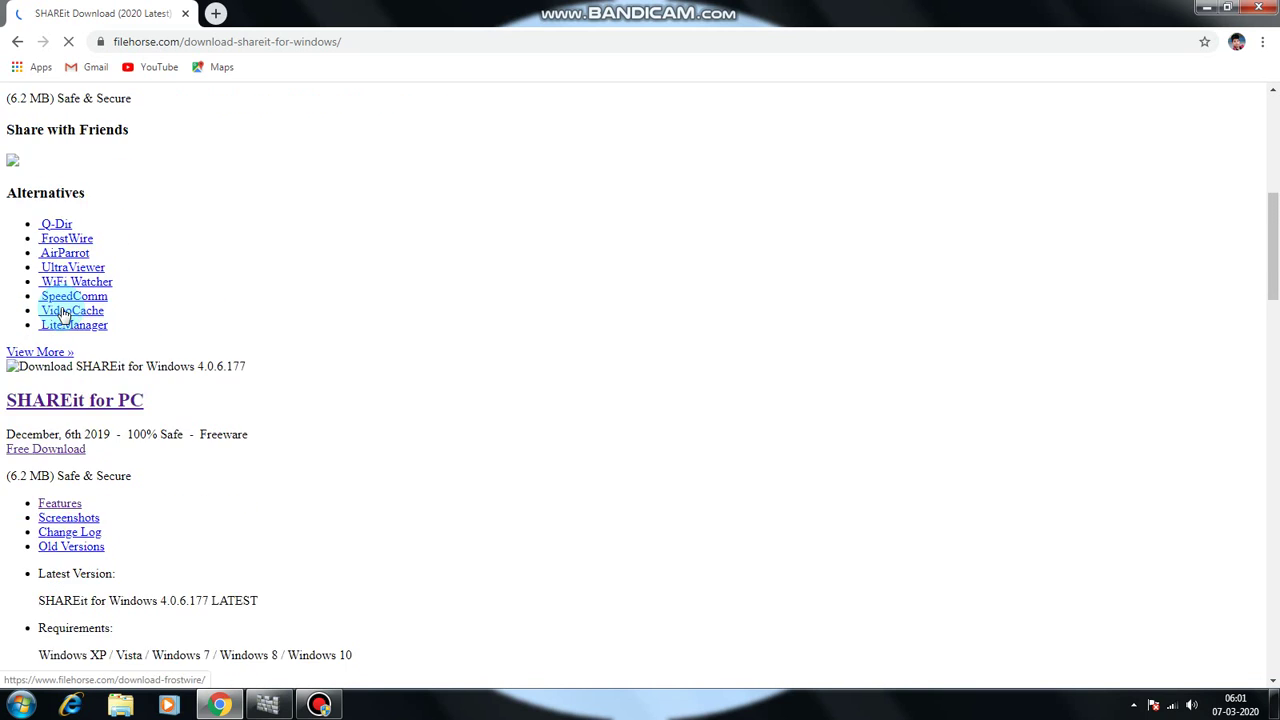
{"action": "scroll", "coordinate": [63, 316], "scroll_direction": "down", "scroll_amount": 1}
{"action": "left_click", "coordinate": [97, 334]}
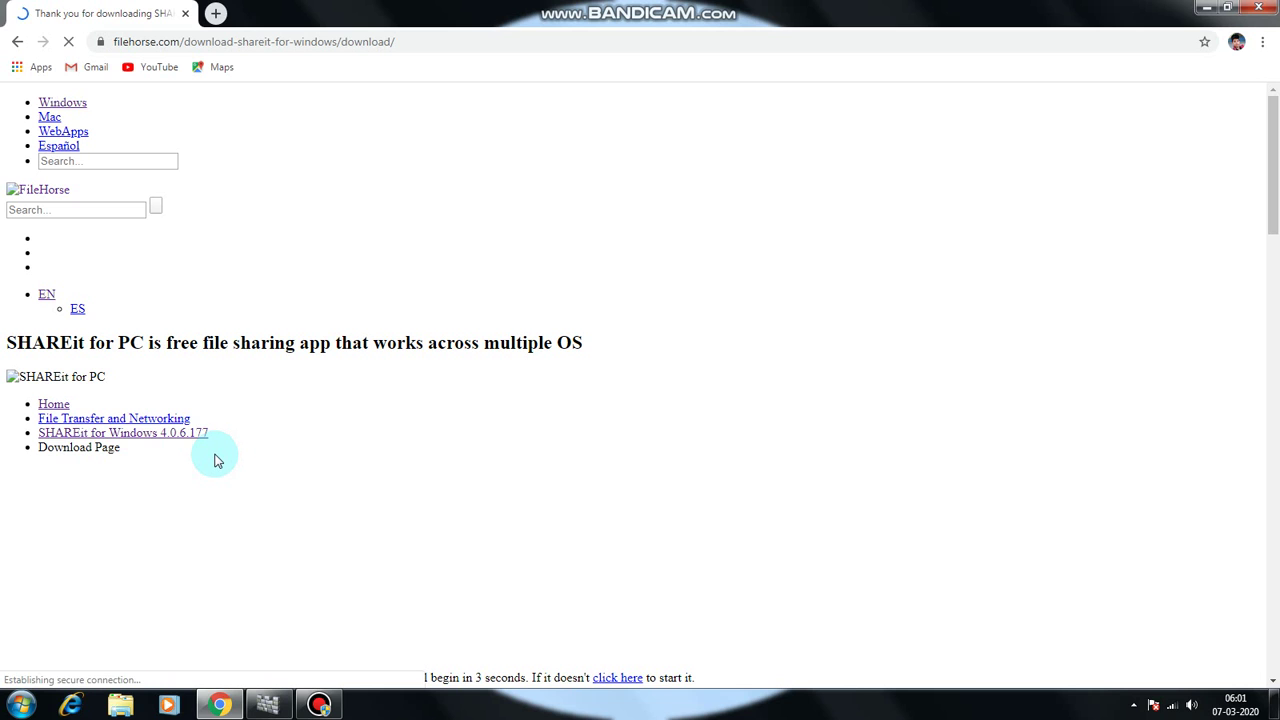
{"action": "scroll", "coordinate": [217, 461], "scroll_direction": "down", "scroll_amount": 2}
{"action": "scroll", "coordinate": [217, 461], "scroll_direction": "down", "scroll_amount": 3}
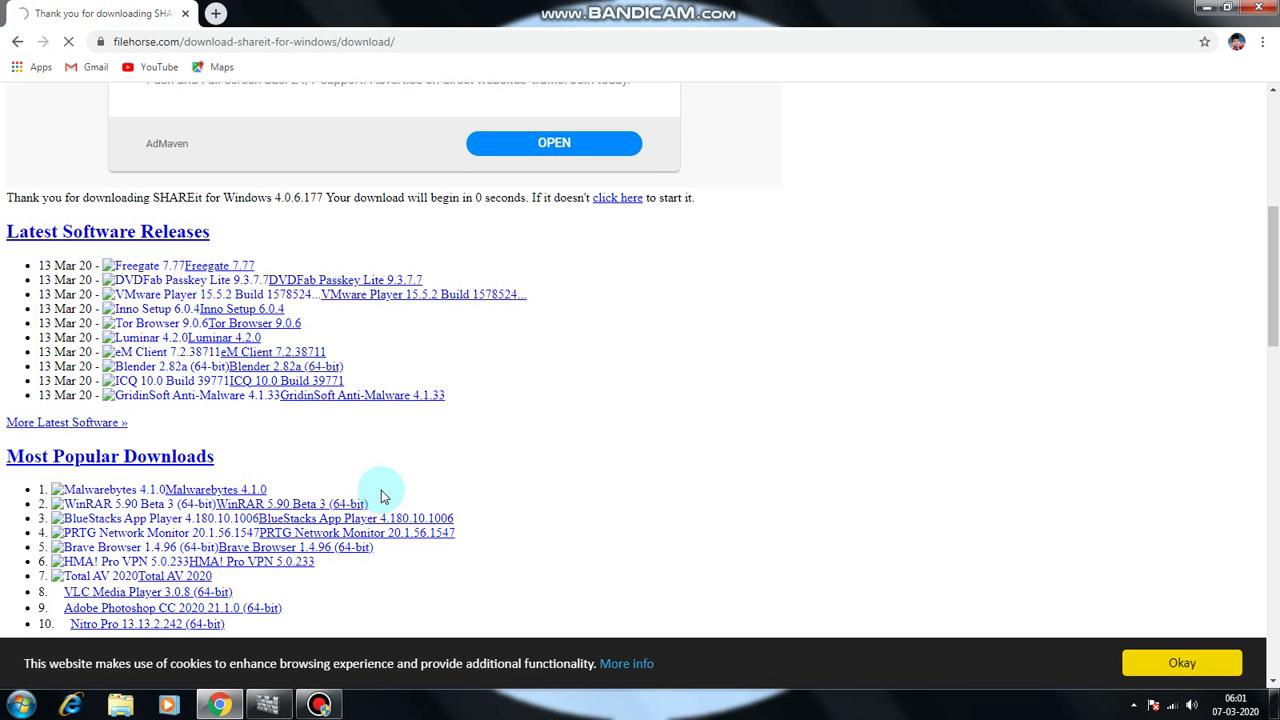
{"action": "scroll", "coordinate": [382, 495], "scroll_direction": "down", "scroll_amount": 1}
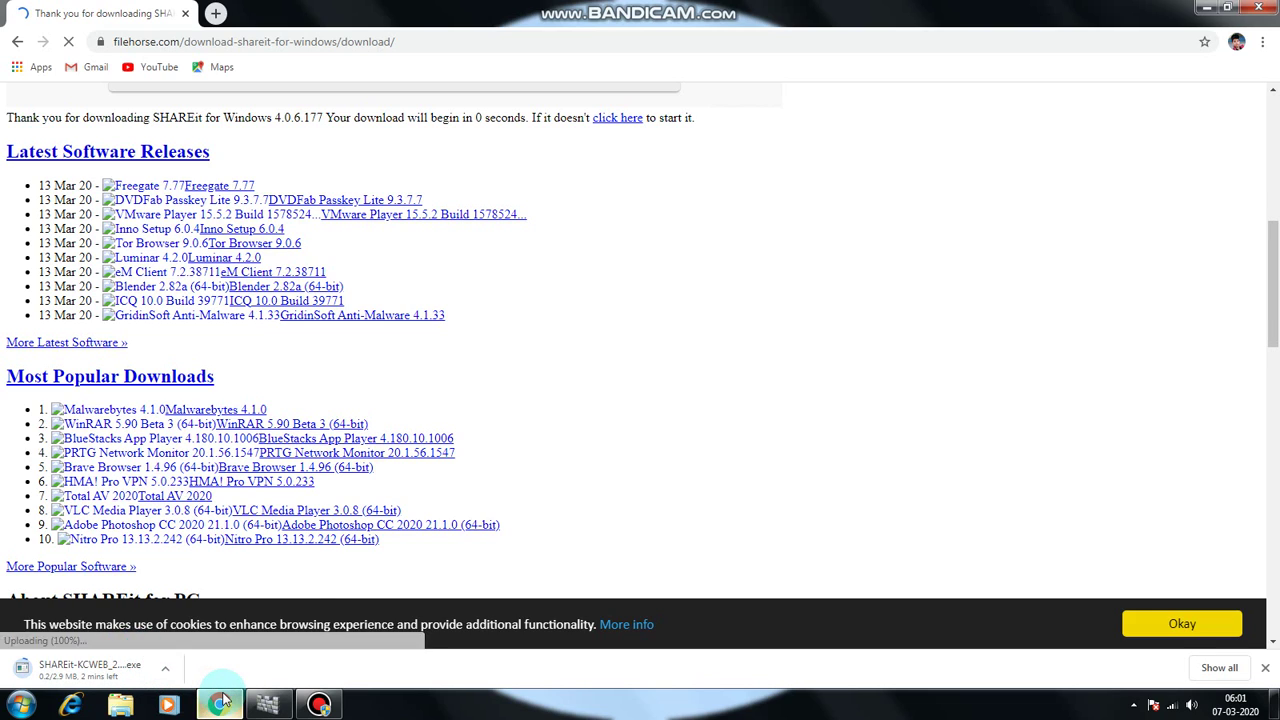
Cancel the running SHAREit installer download and minimize the browser window.
{"action": "mouse_move", "coordinate": [218, 700]}
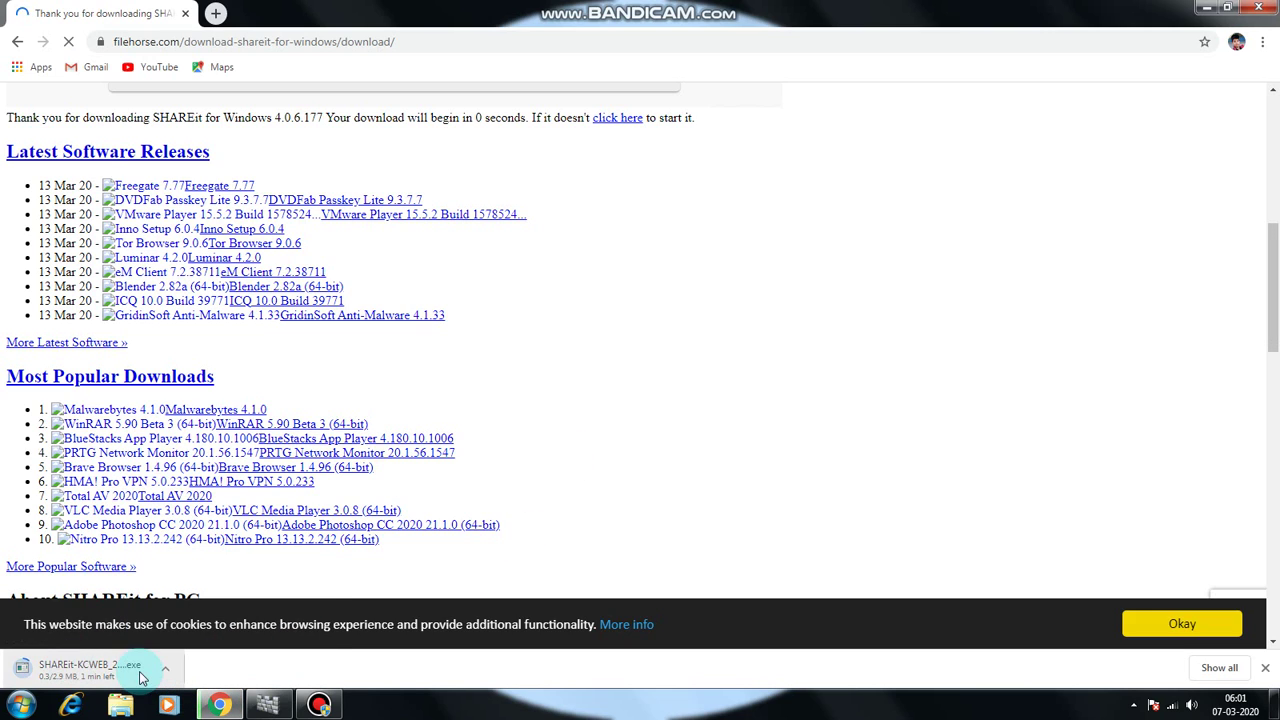
{"action": "left_click", "coordinate": [165, 667]}
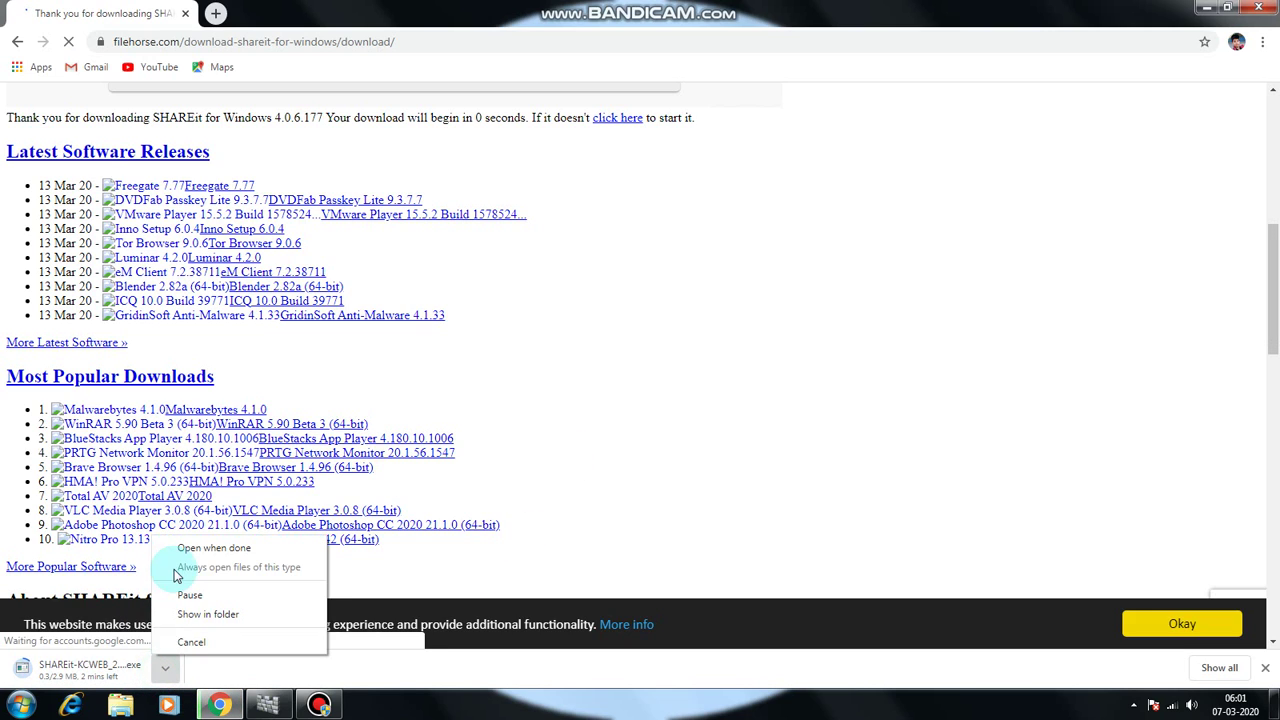
{"action": "left_click", "coordinate": [190, 641]}
{"action": "left_click", "coordinate": [1202, 8]}
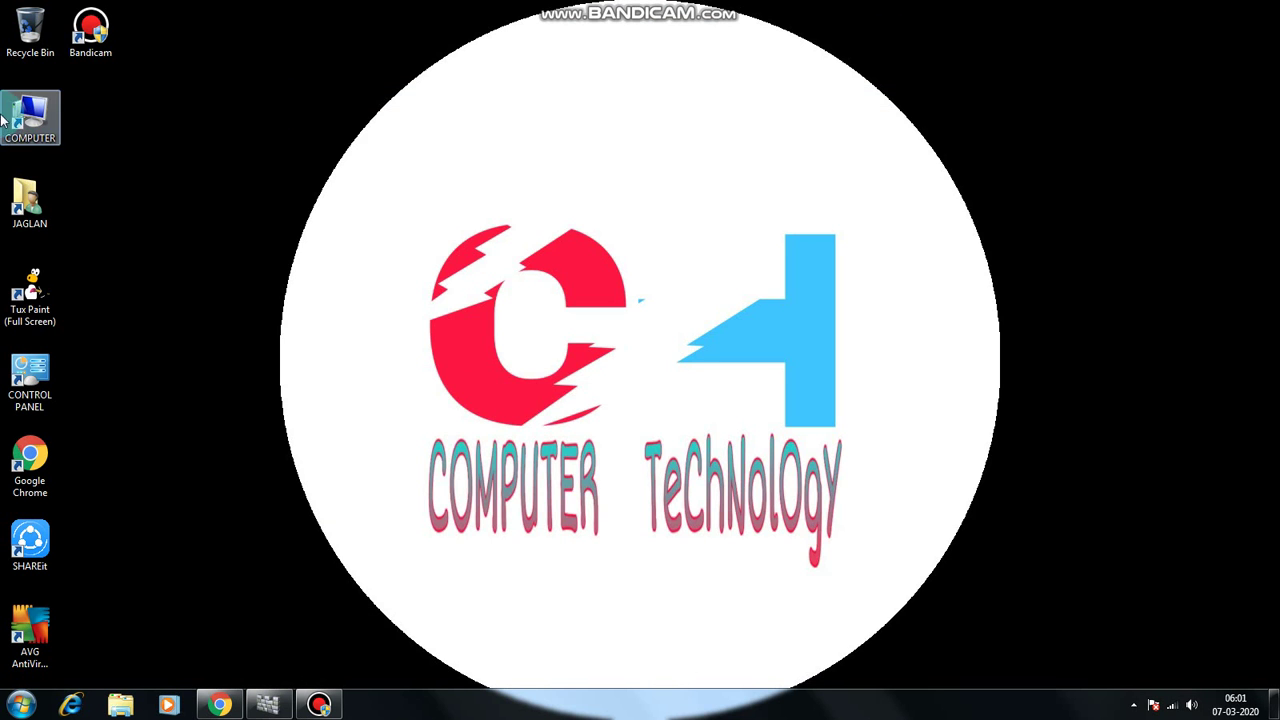
{"action": "double_click", "coordinate": [52, 206]}
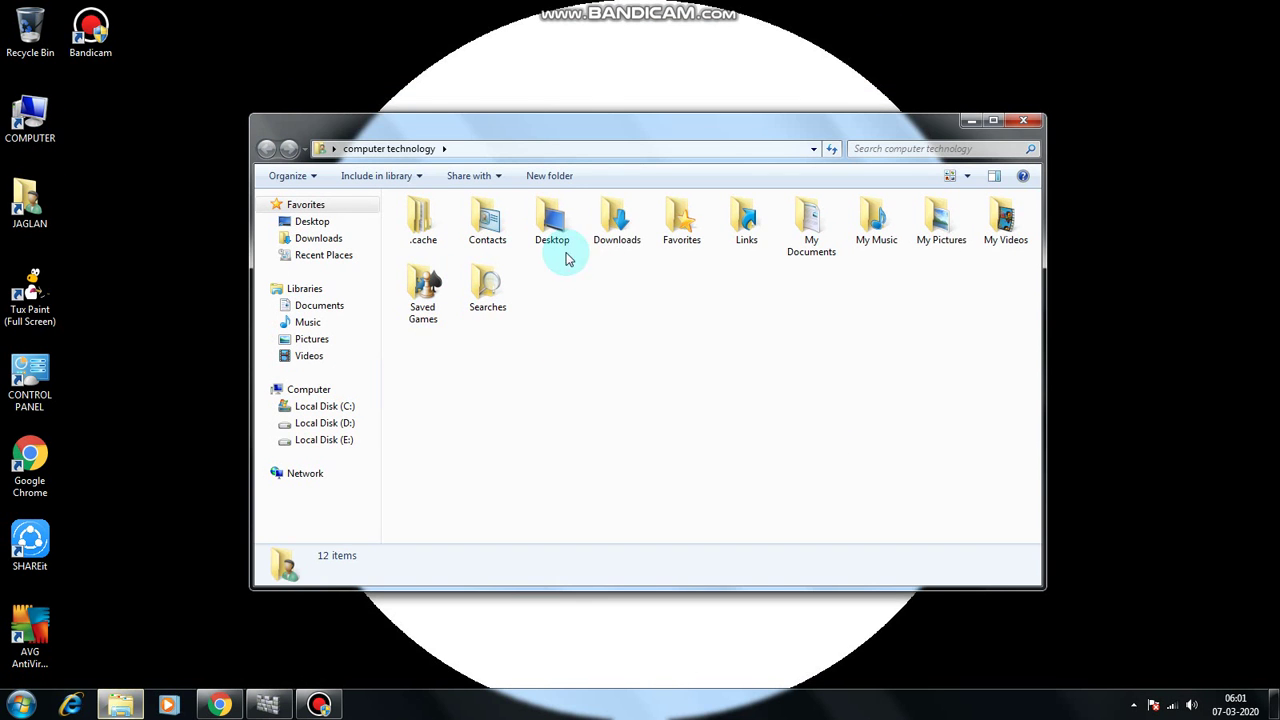
{"action": "double_click", "coordinate": [616, 222]}
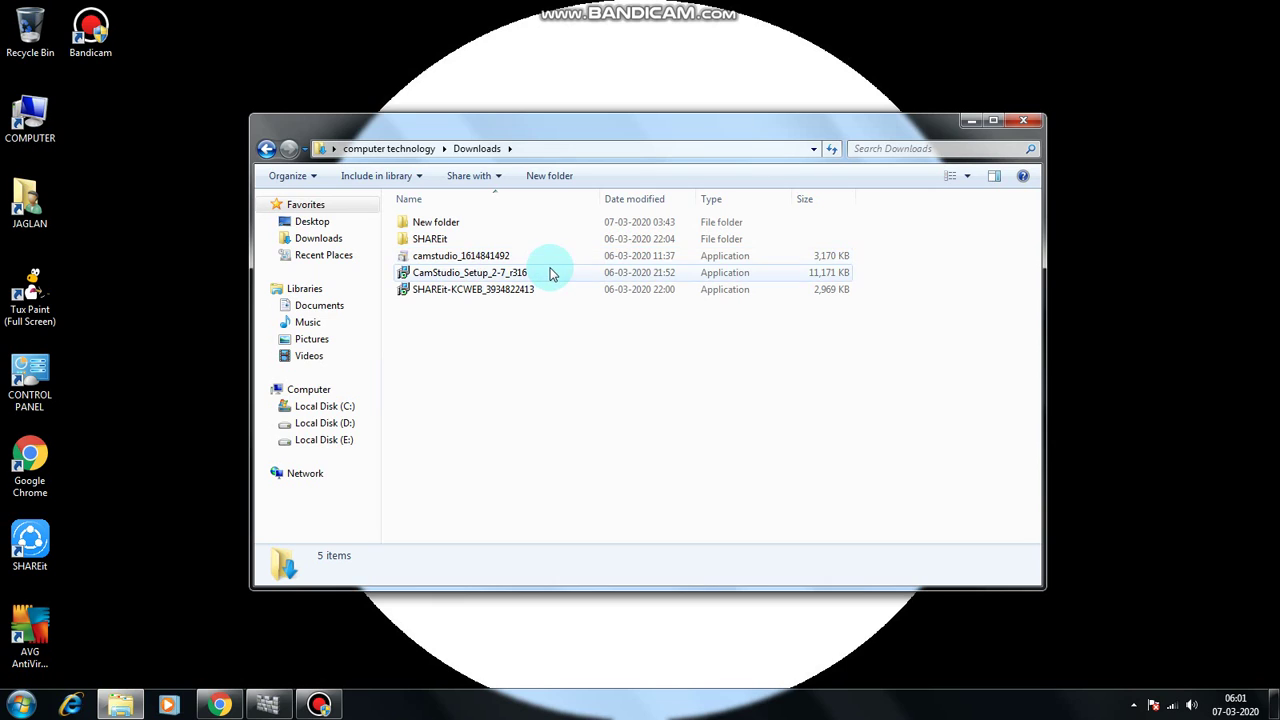
{"action": "double_click", "coordinate": [528, 290]}
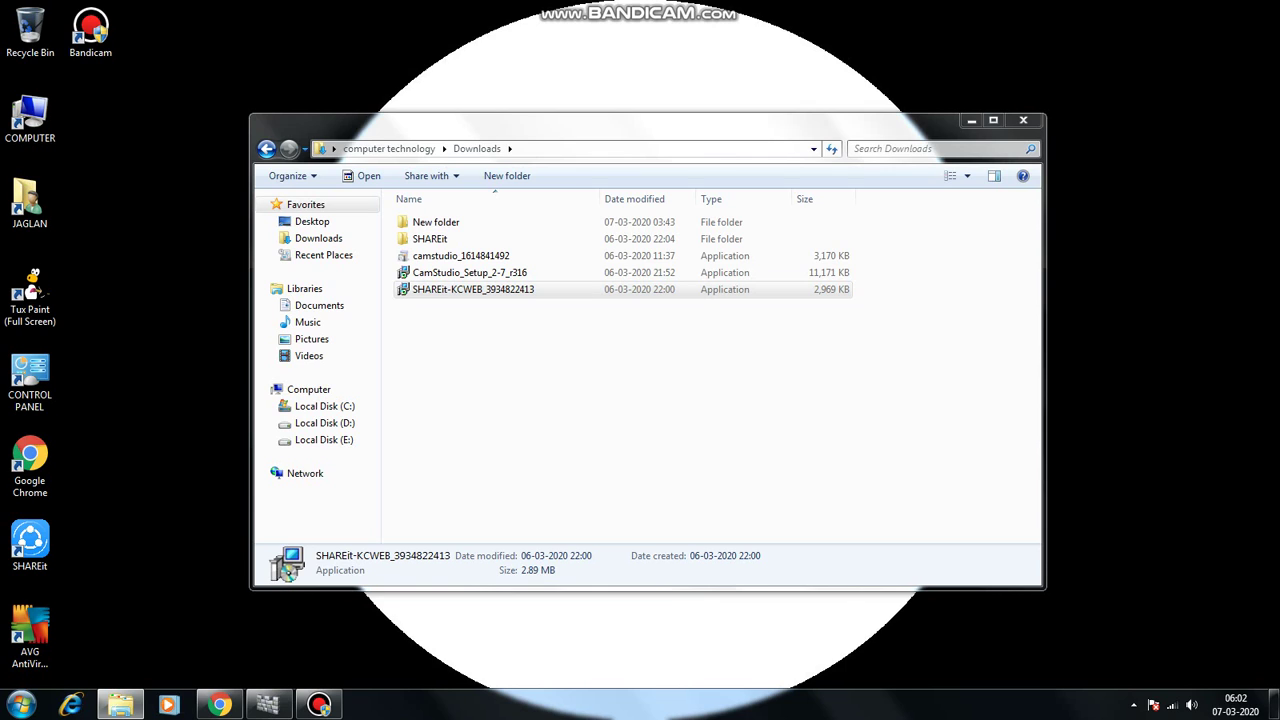
{"action": "left_click", "coordinate": [716, 377]}
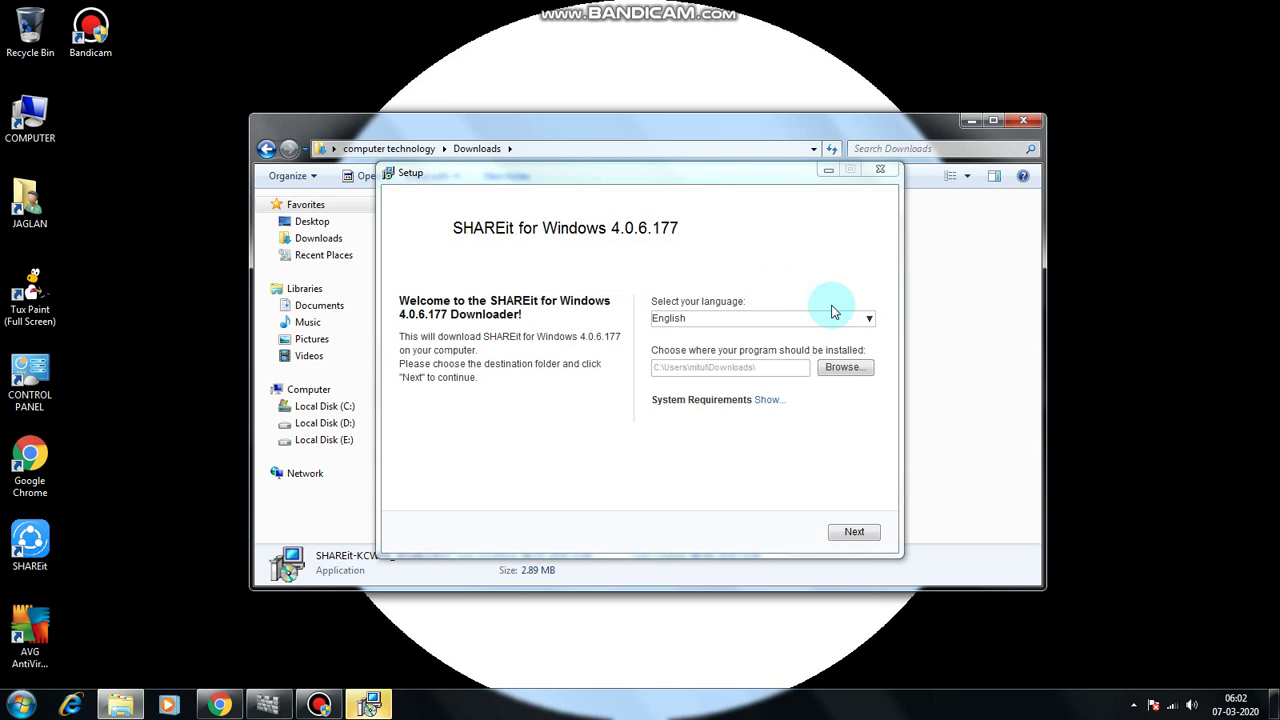
Choose English as the setup language, keep the default install folder, and accept the bundled offers to start the software download.
{"action": "left_click", "coordinate": [775, 322]}
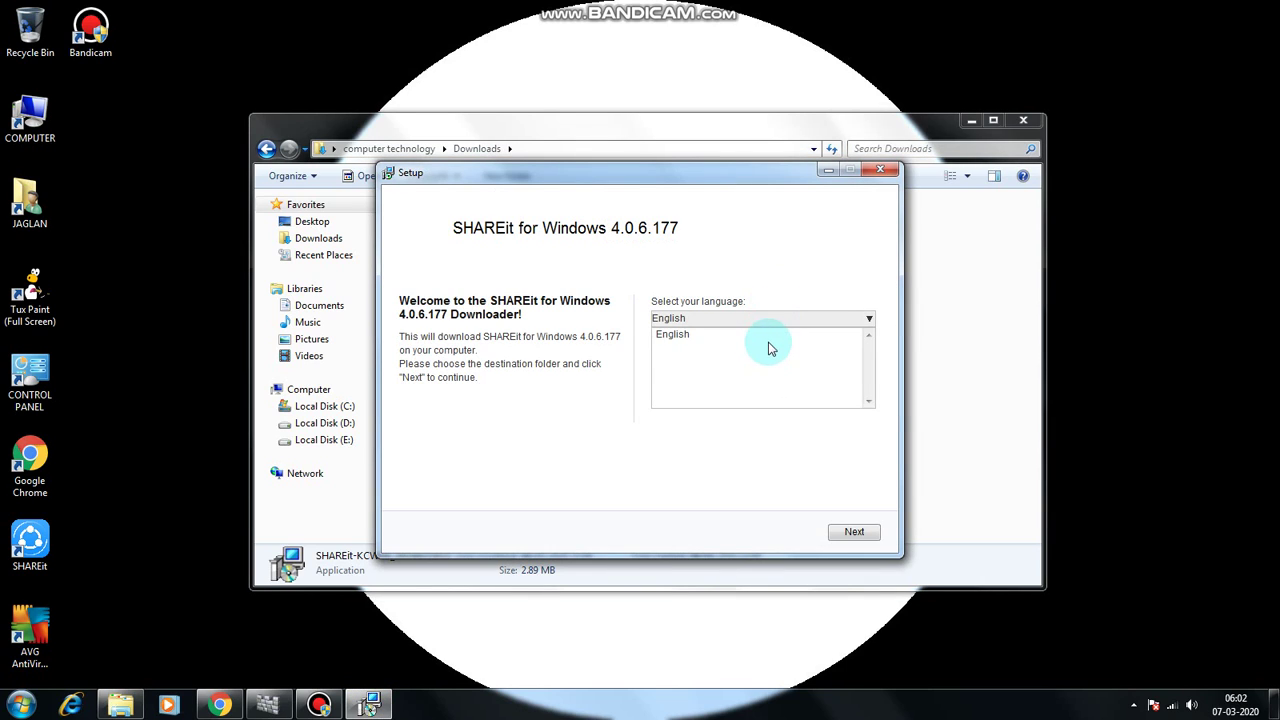
{"action": "left_click", "coordinate": [770, 335]}
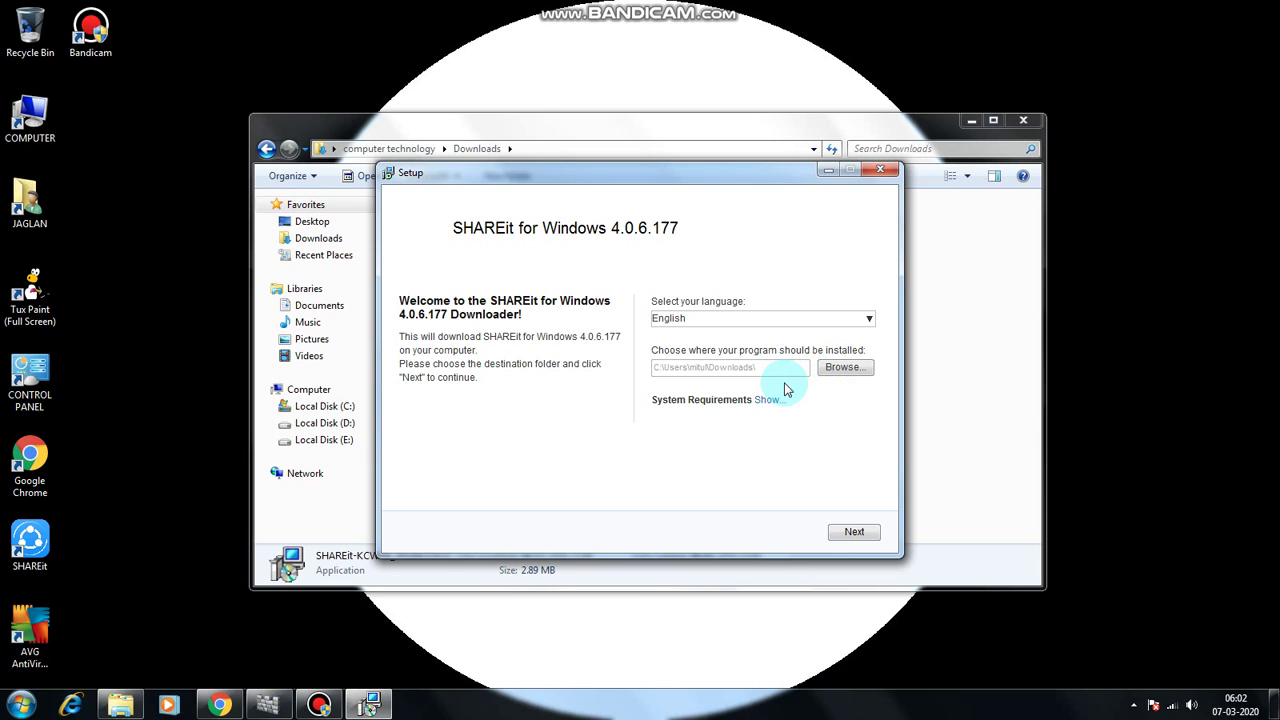
{"action": "left_click", "coordinate": [854, 533]}
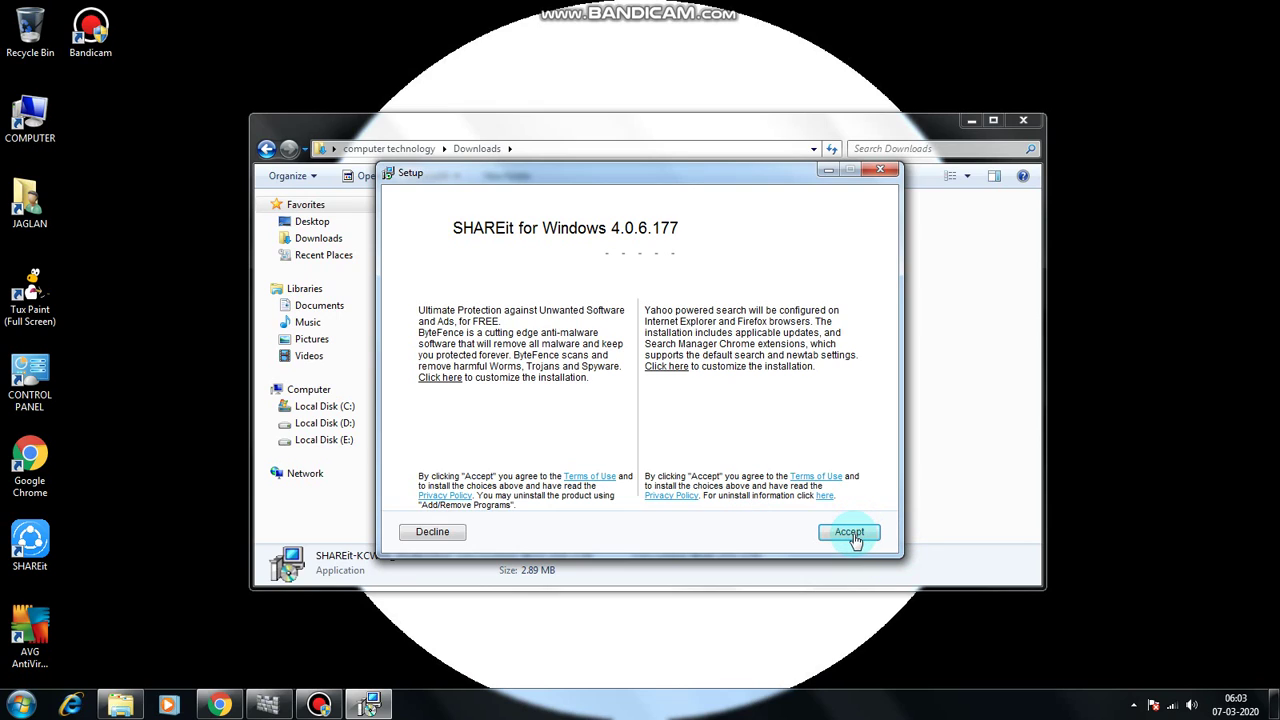
{"action": "left_click", "coordinate": [852, 535]}
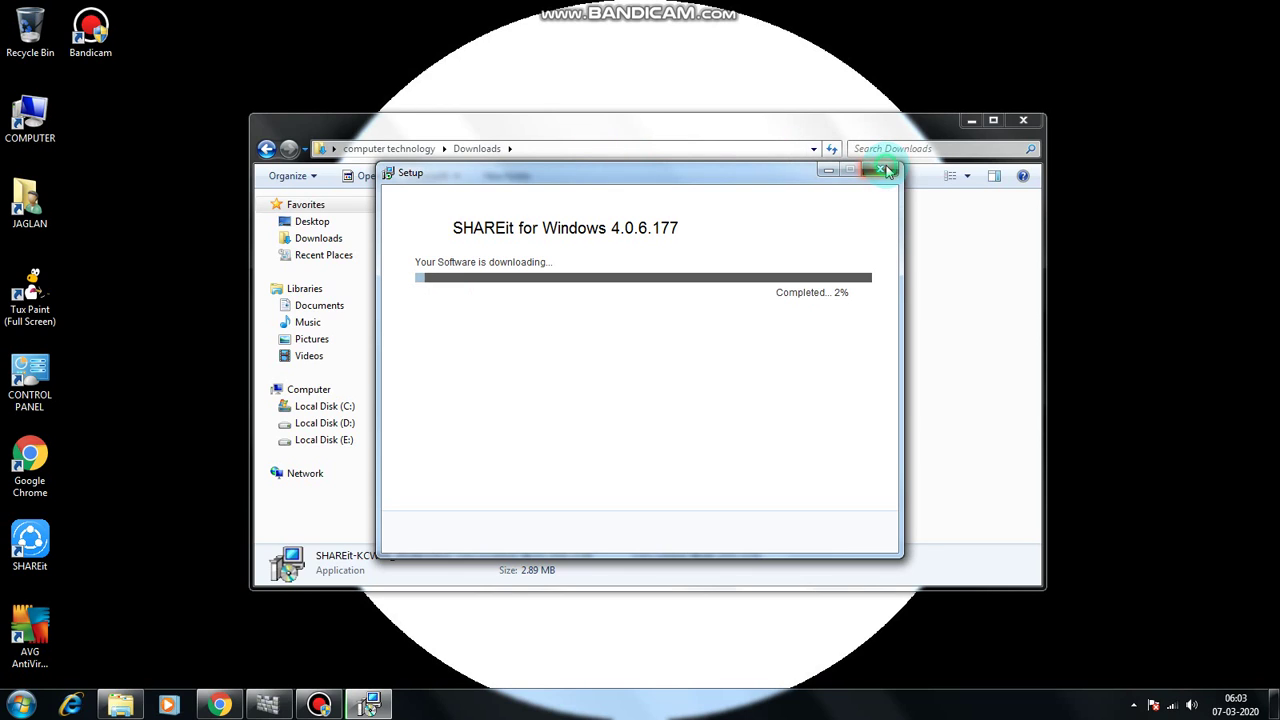
Close the SHAREit setup window and the Downloads folder window.
{"action": "left_click", "coordinate": [886, 171]}
{"action": "left_click", "coordinate": [1021, 120]}
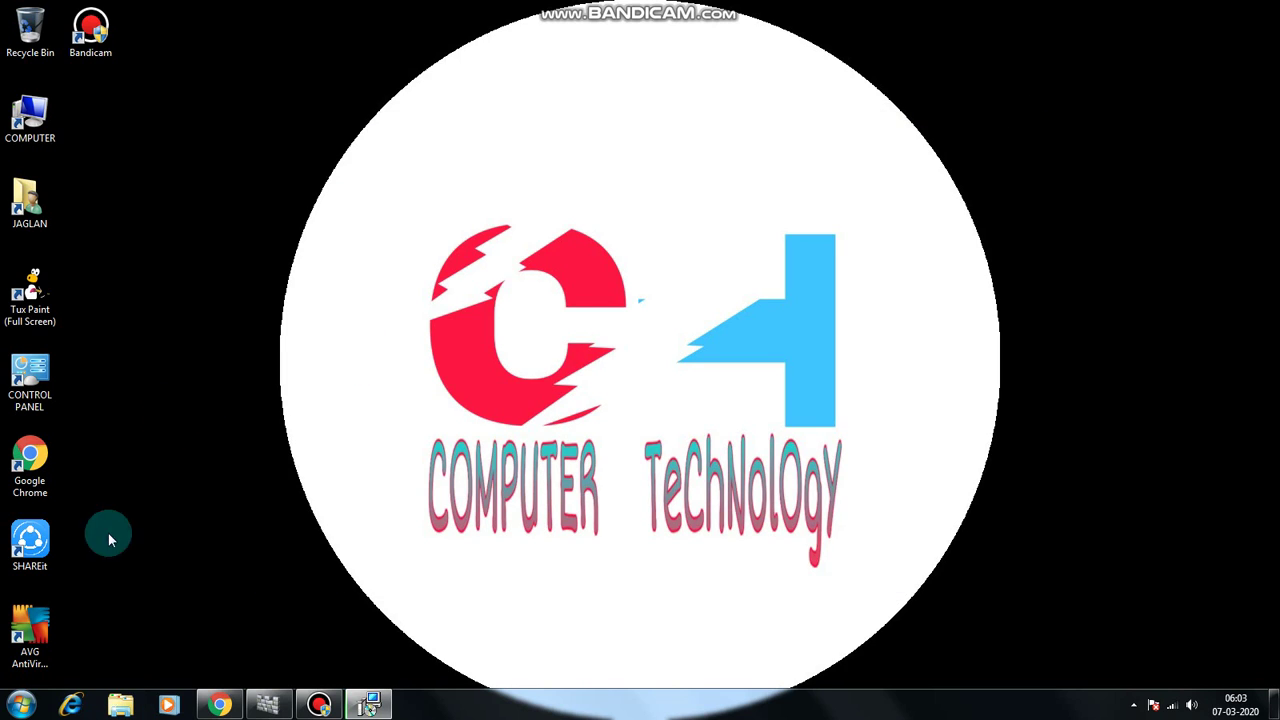
Try to launch SHAREit from its desktop shortcut.
{"action": "double_click", "coordinate": [28, 545]}
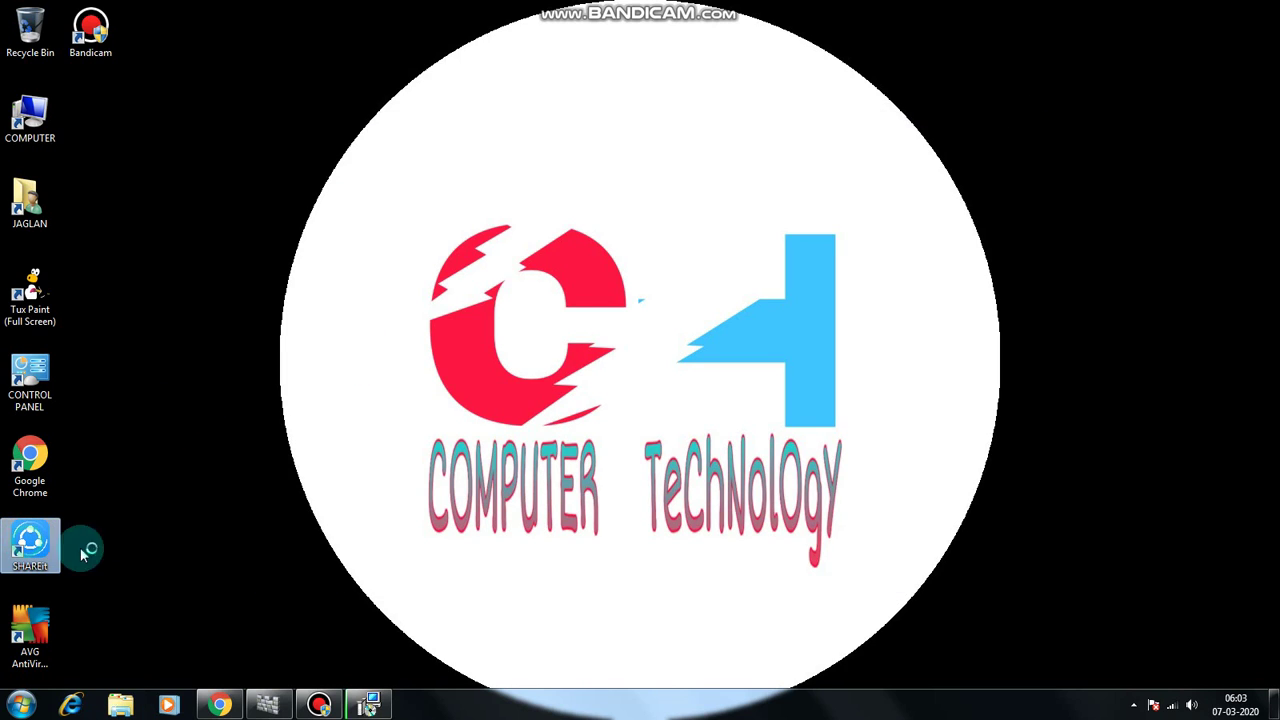
{"action": "left_click", "coordinate": [921, 455]}
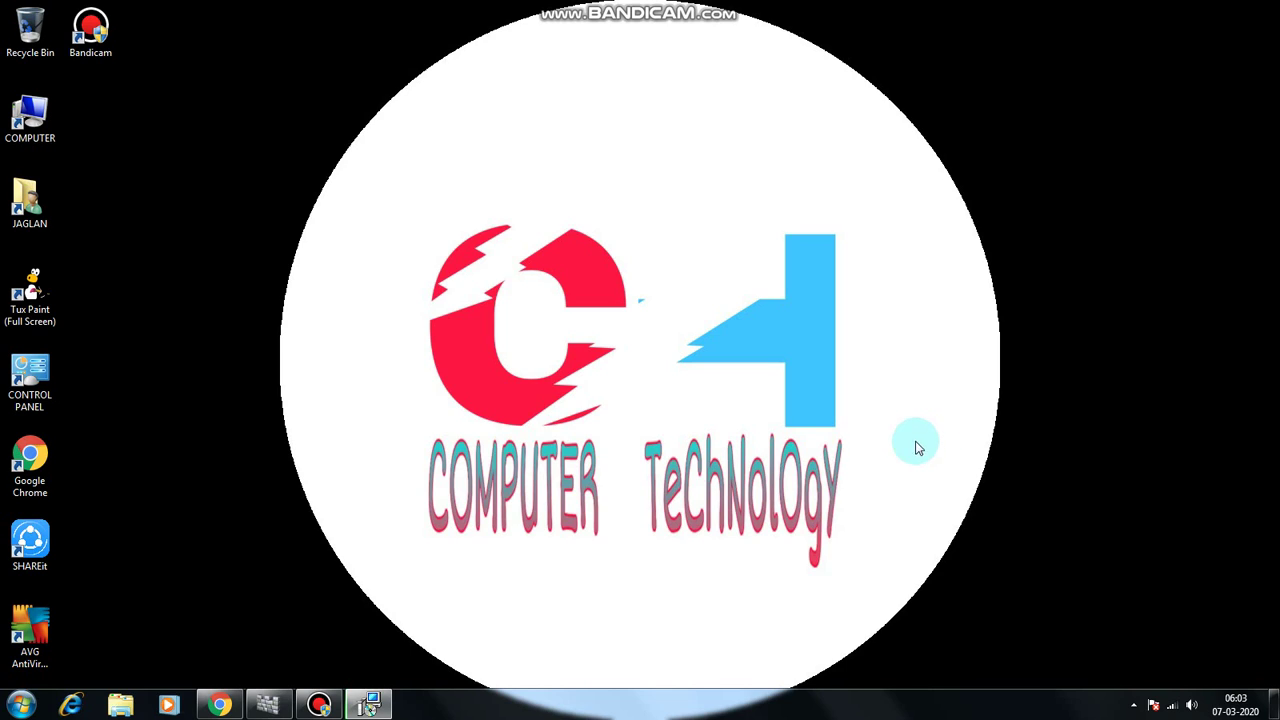
{"action": "left_click", "coordinate": [509, 261]}
{"action": "right_click", "coordinate": [509, 258]}
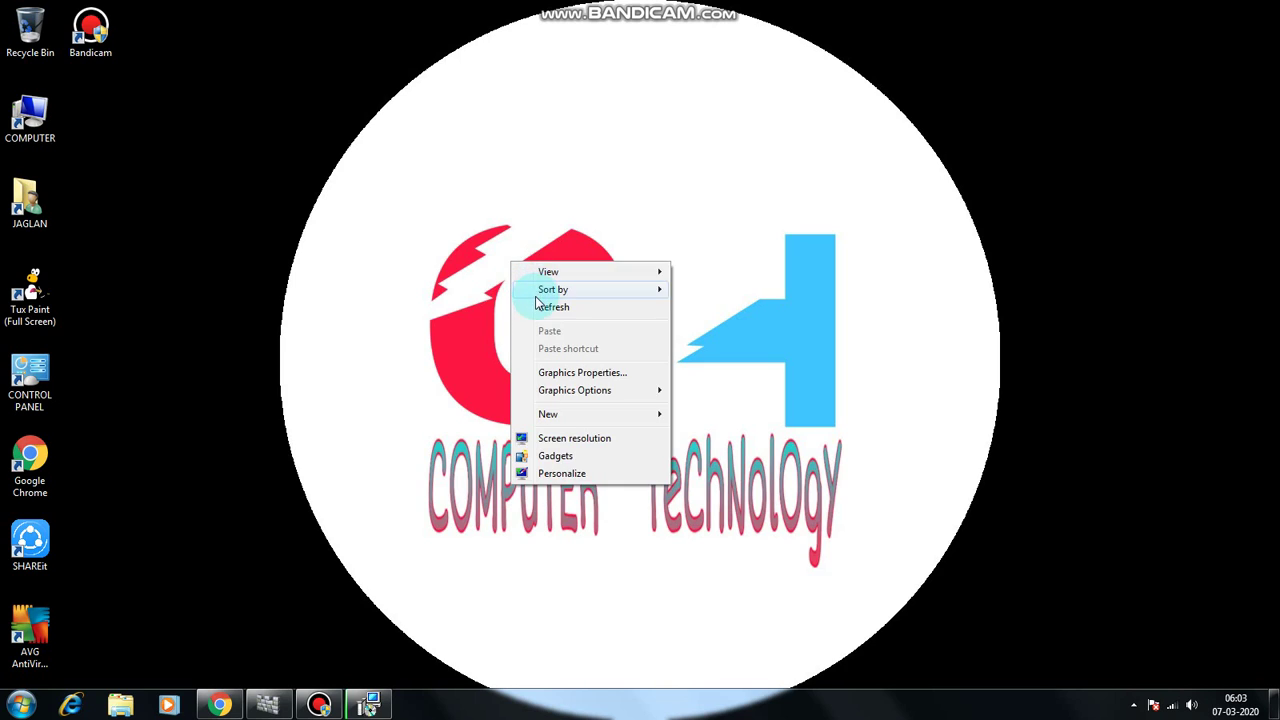
{"action": "left_click", "coordinate": [323, 196]}
{"action": "right_click", "coordinate": [324, 201]}
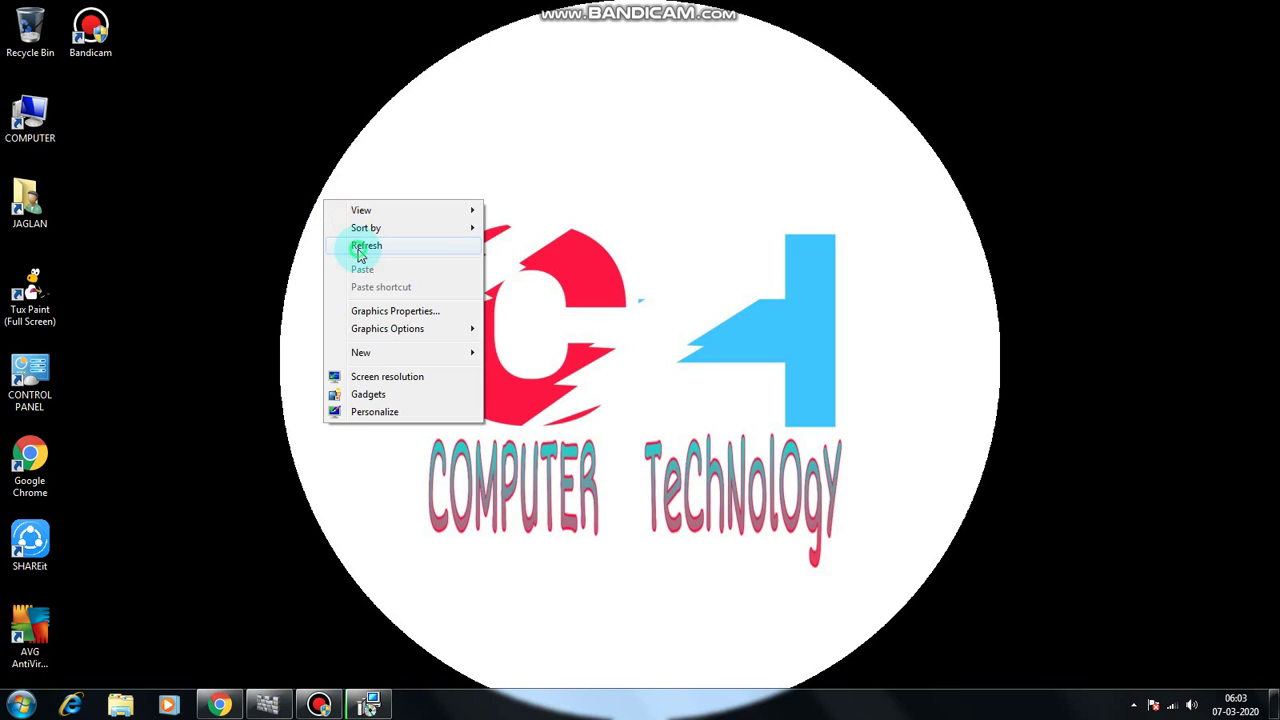
{"action": "right_click", "coordinate": [346, 206]}
{"action": "left_click", "coordinate": [370, 263]}
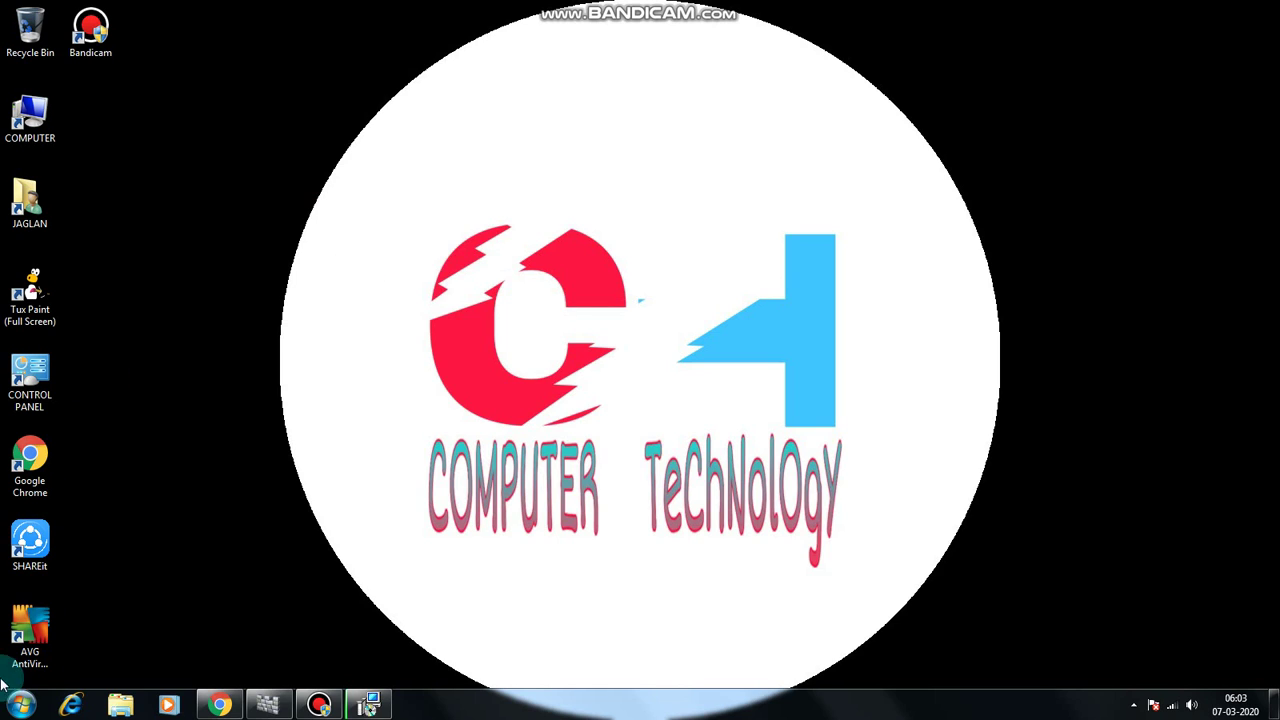
{"action": "left_click", "coordinate": [20, 703]}
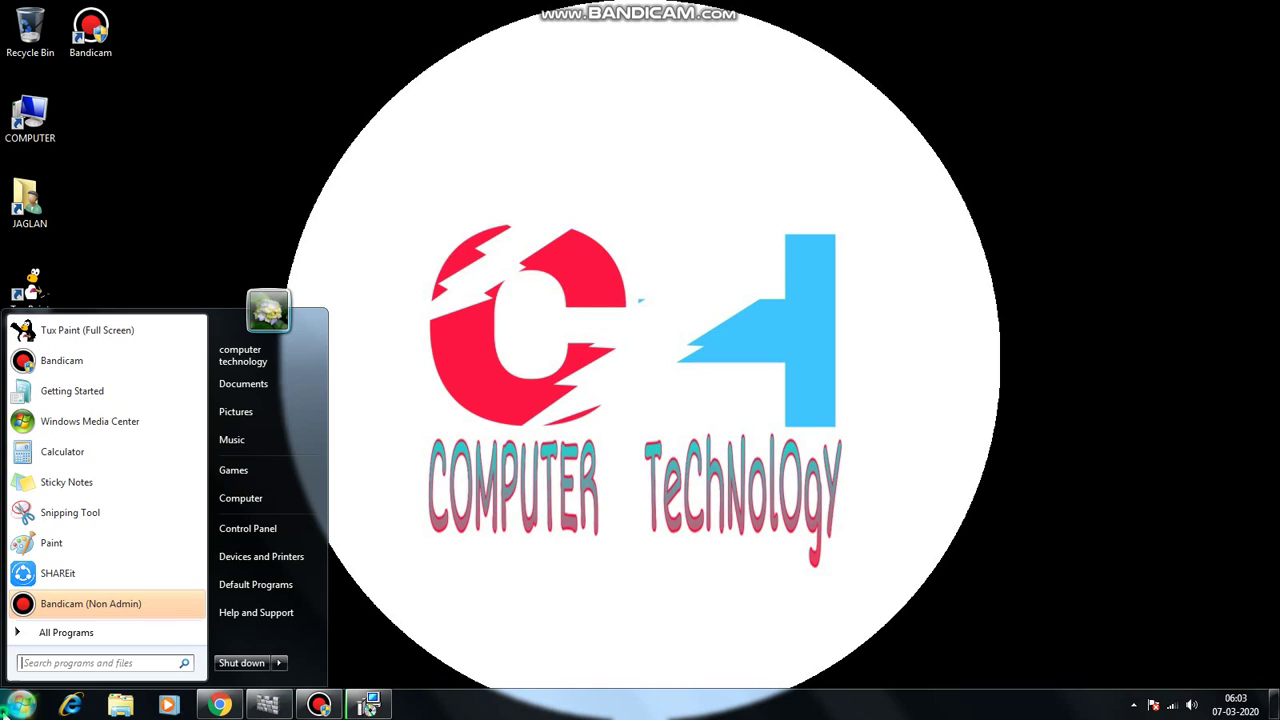
{"action": "right_click", "coordinate": [457, 164]}
{"action": "left_click", "coordinate": [497, 209]}
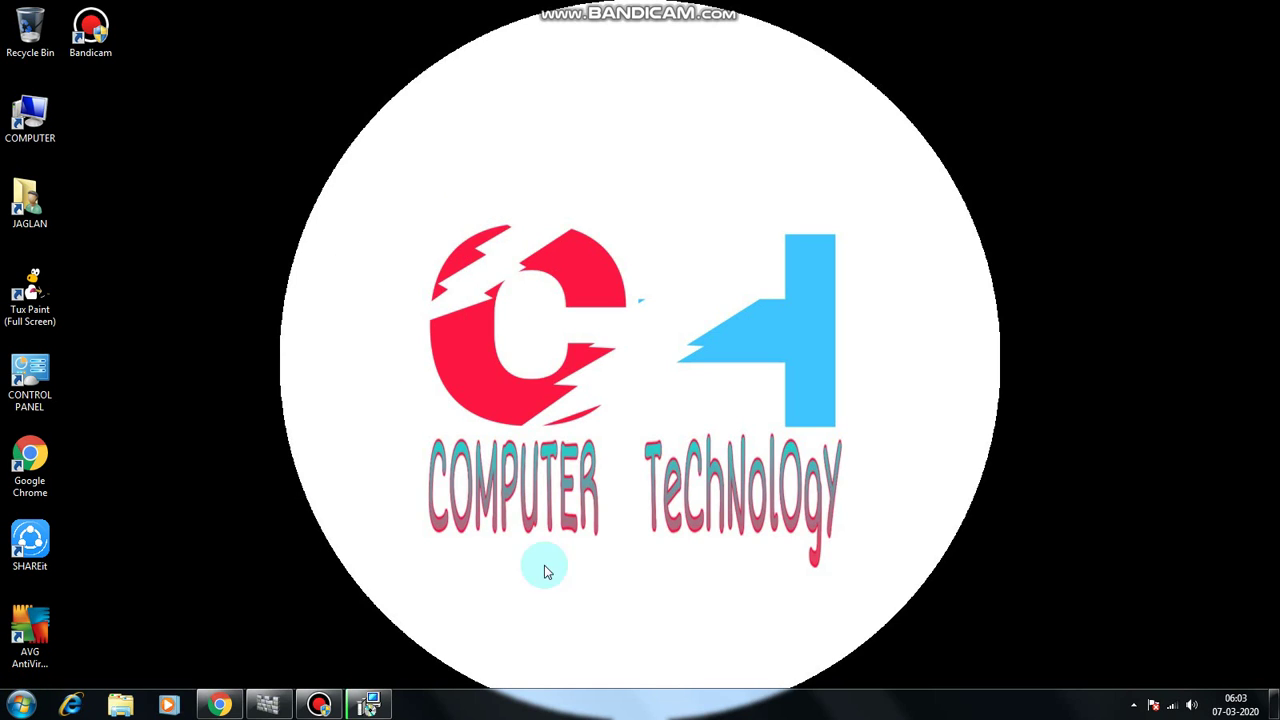
Close the Lotobolugo Setup still running in the background and confirm exiting the installer.
{"action": "right_click", "coordinate": [370, 700]}
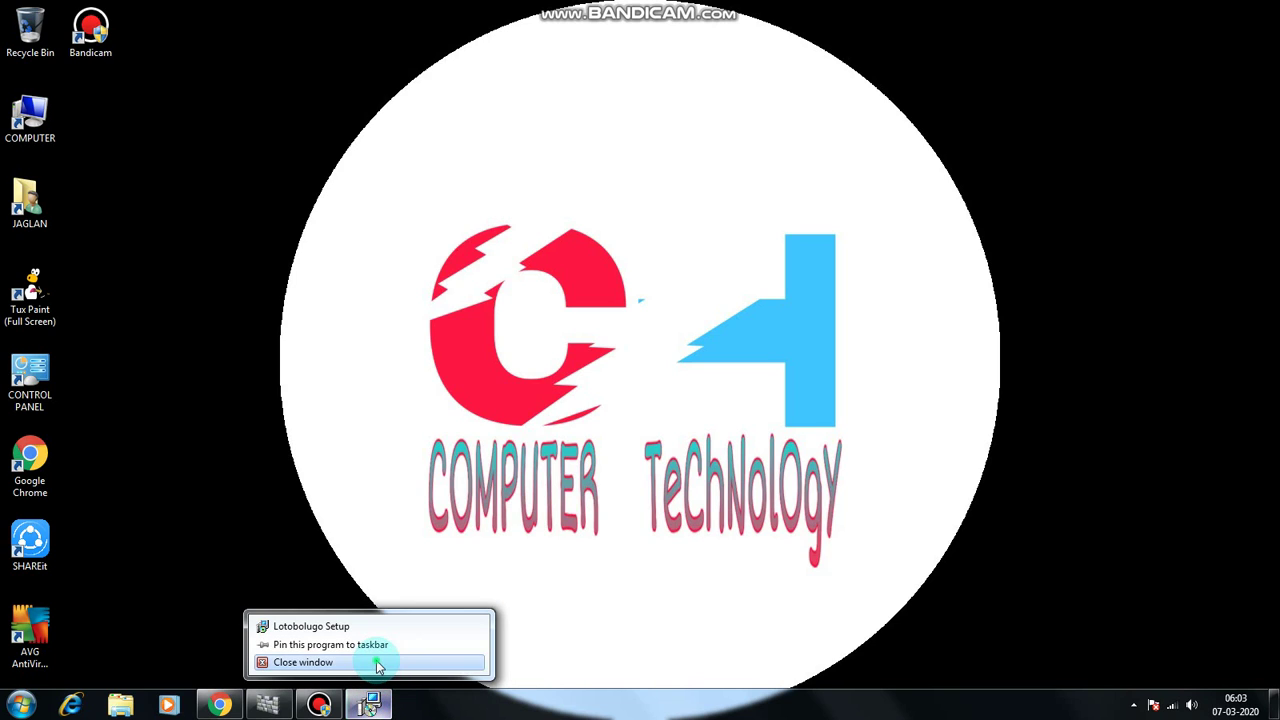
{"action": "left_click", "coordinate": [380, 663]}
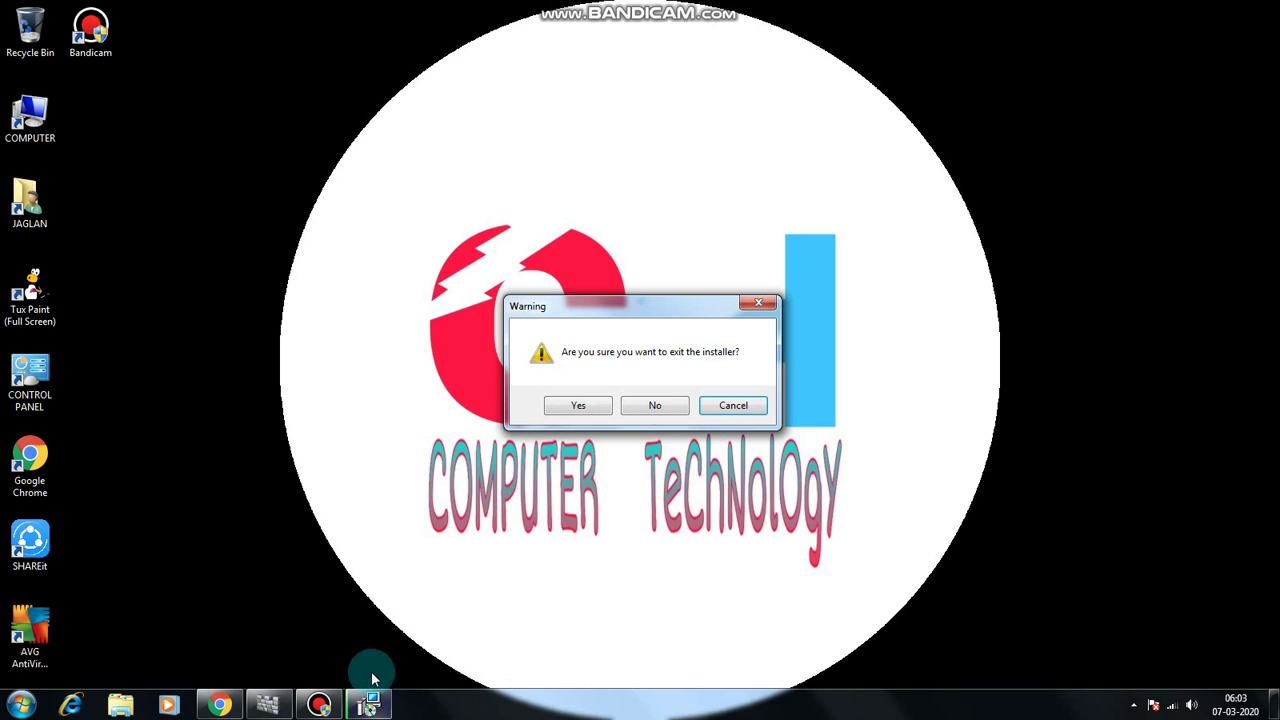
{"action": "left_click", "coordinate": [603, 401]}
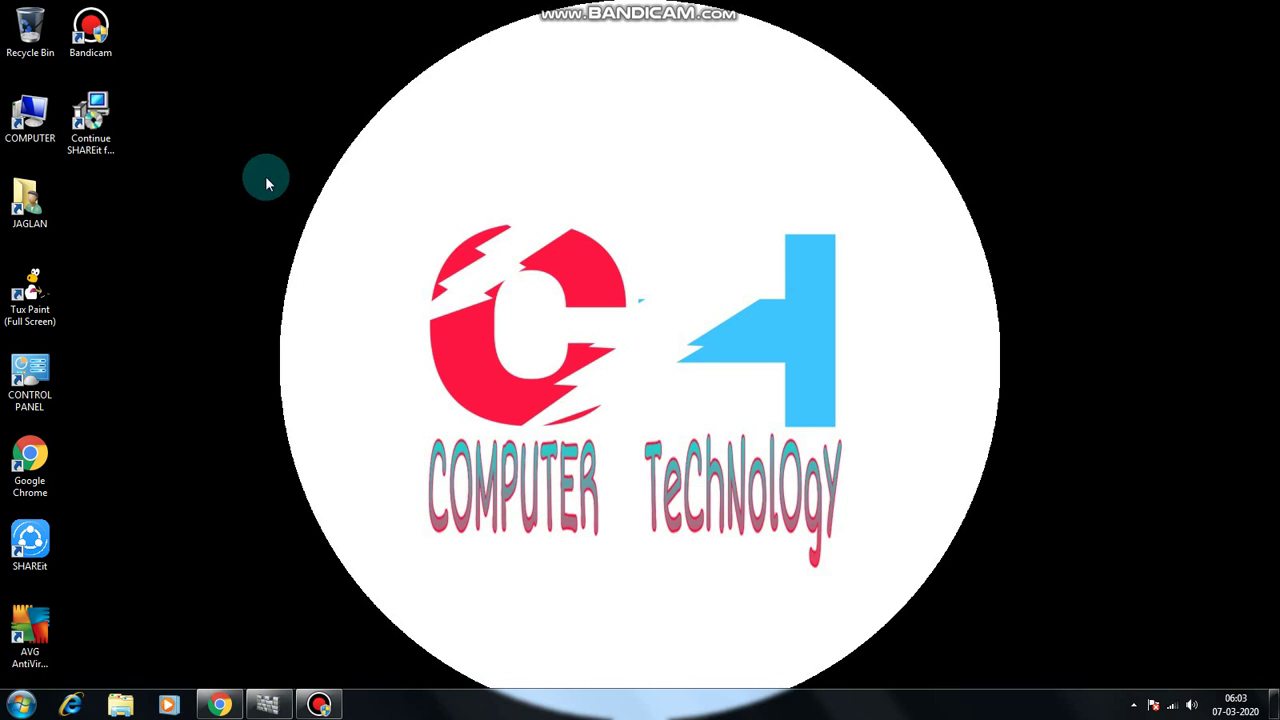
Delete the leftover "Continue SHAREit for Windows 4.0.6.177 Installation" shortcut from the desktop and confirm moving it to the Recycle Bin.
{"action": "right_click", "coordinate": [108, 120]}
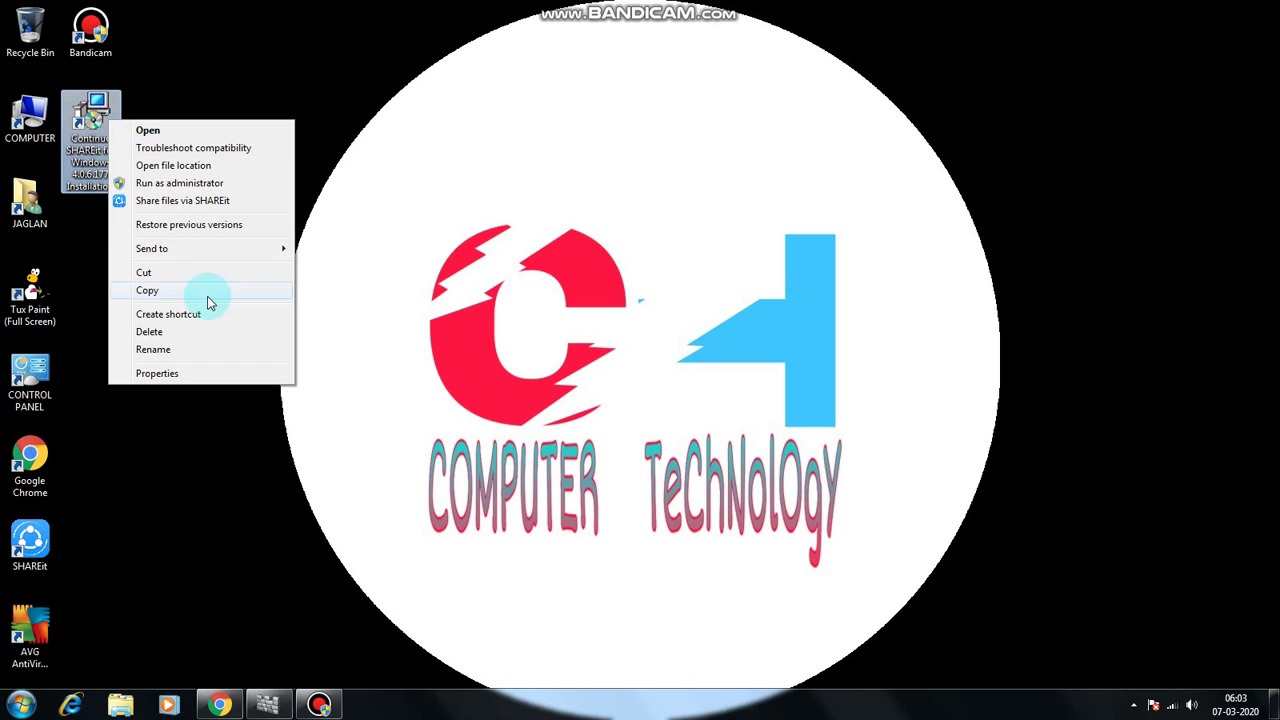
{"action": "left_click", "coordinate": [160, 331]}
{"action": "left_click", "coordinate": [709, 404]}
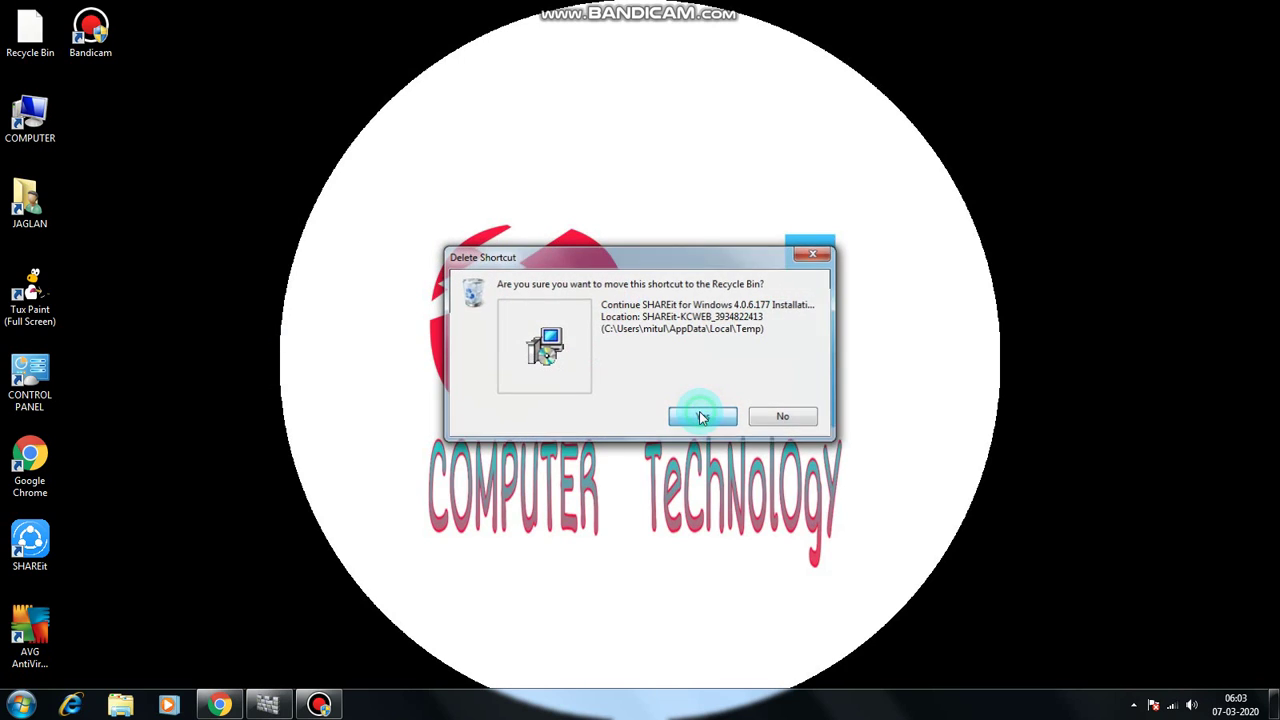
Launch SHAREit from its desktop shortcut and show the QR code for connecting a mobile device.
{"action": "double_click", "coordinate": [35, 556]}
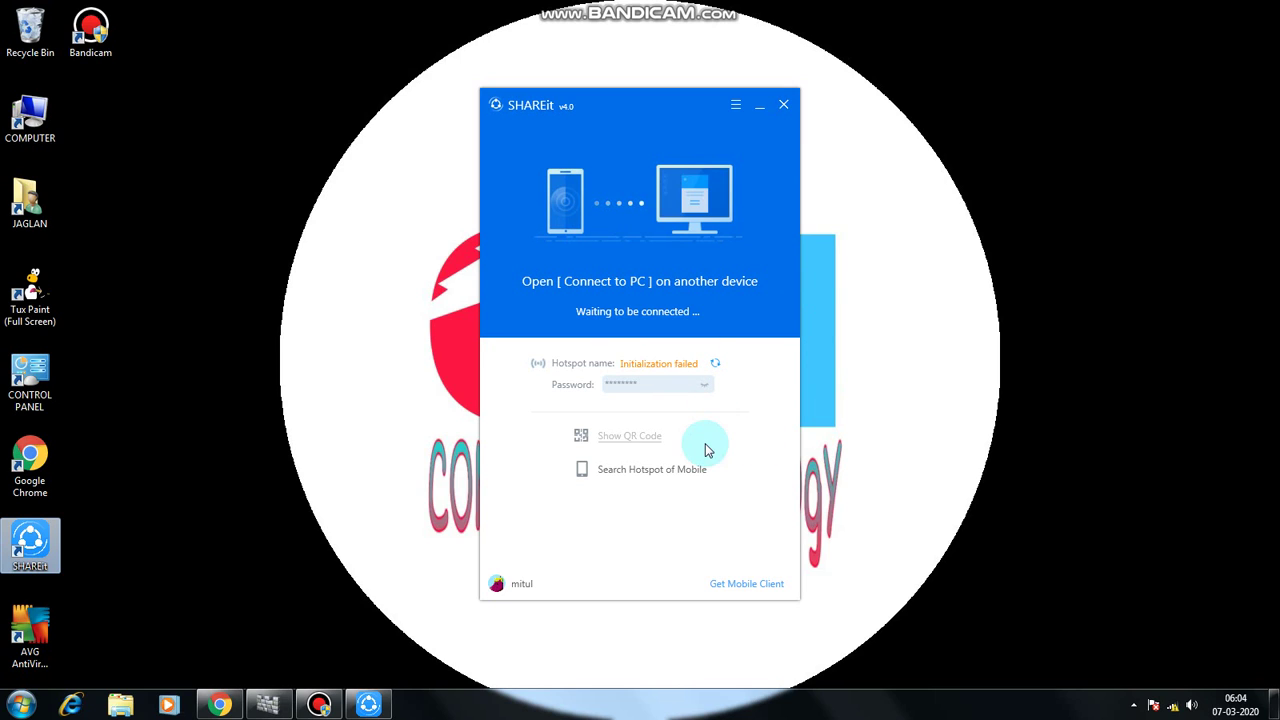
{"action": "left_click", "coordinate": [648, 437]}
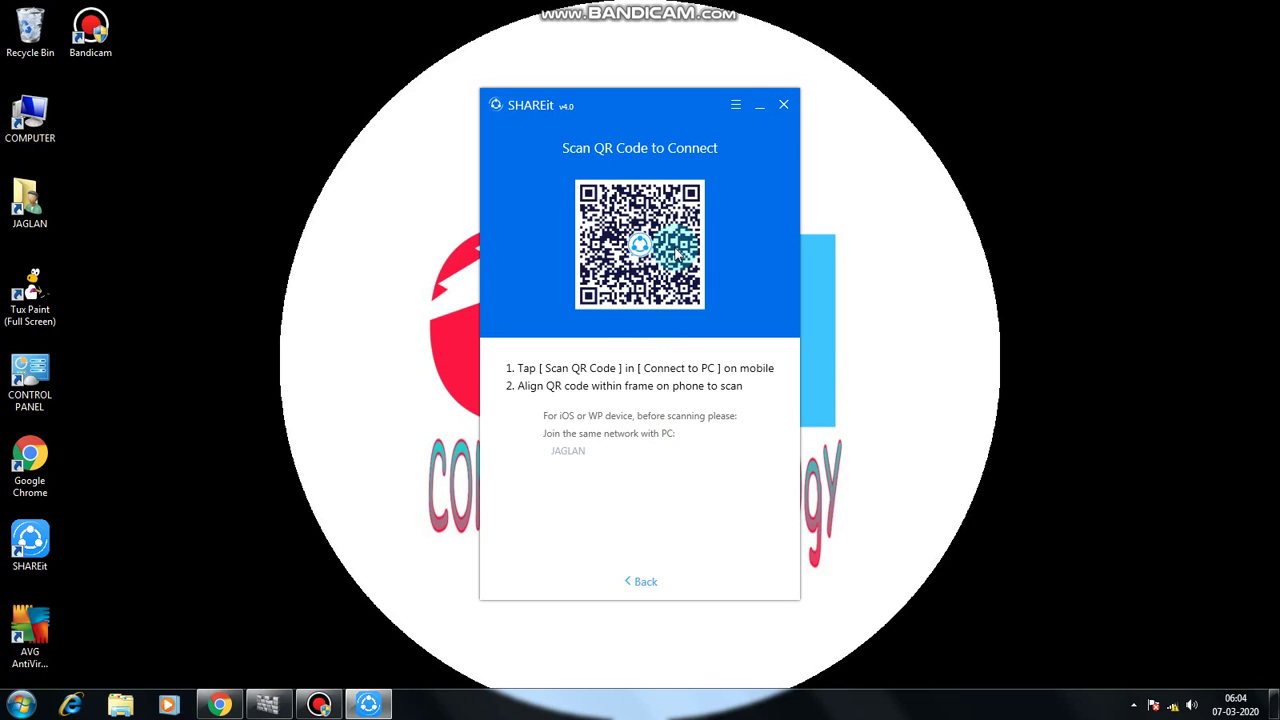
Open the SHAREit settings and browse the Downloads subfolders available for saving received files, then cancel the folder selection.
{"action": "left_click", "coordinate": [736, 104]}
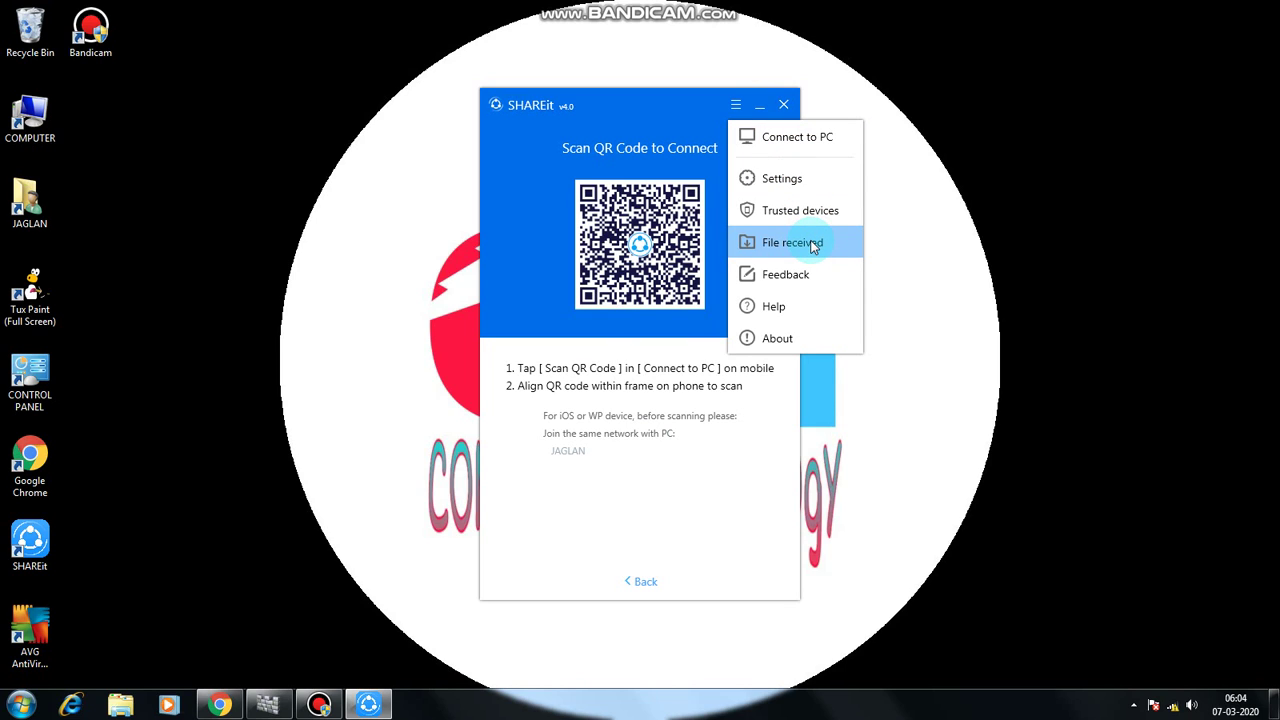
{"action": "left_click", "coordinate": [803, 186]}
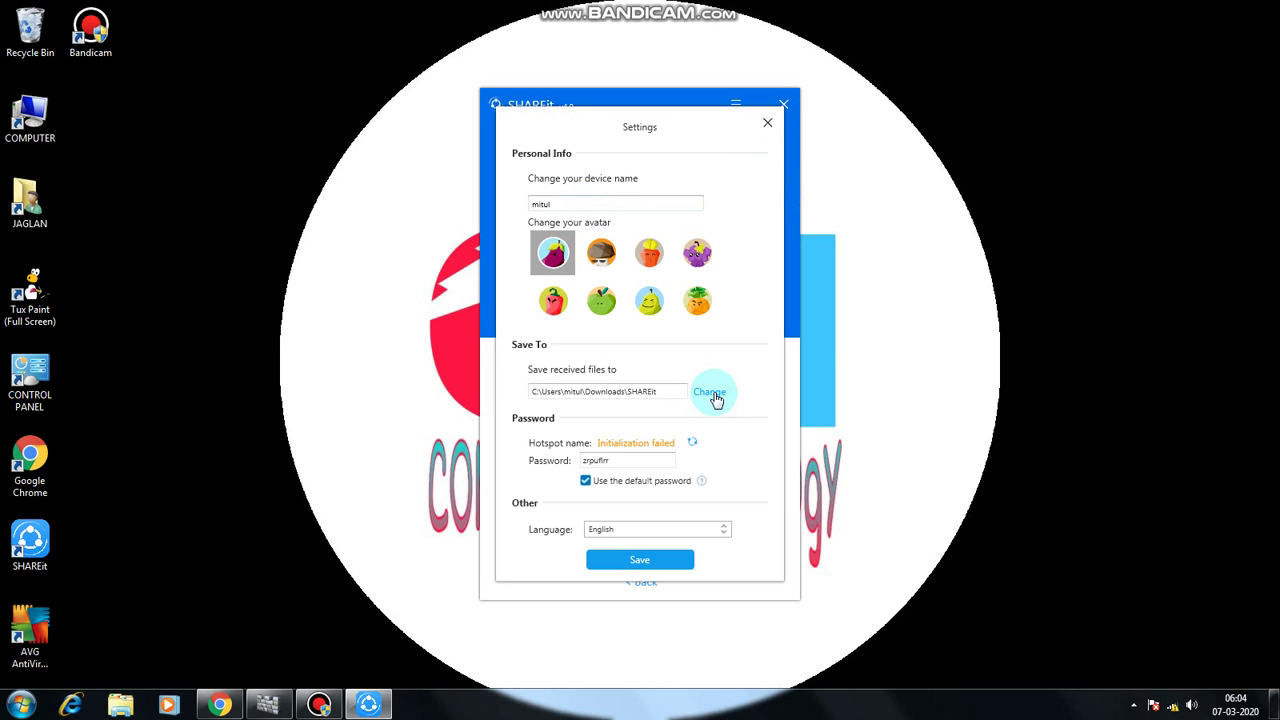
{"action": "left_click", "coordinate": [712, 394]}
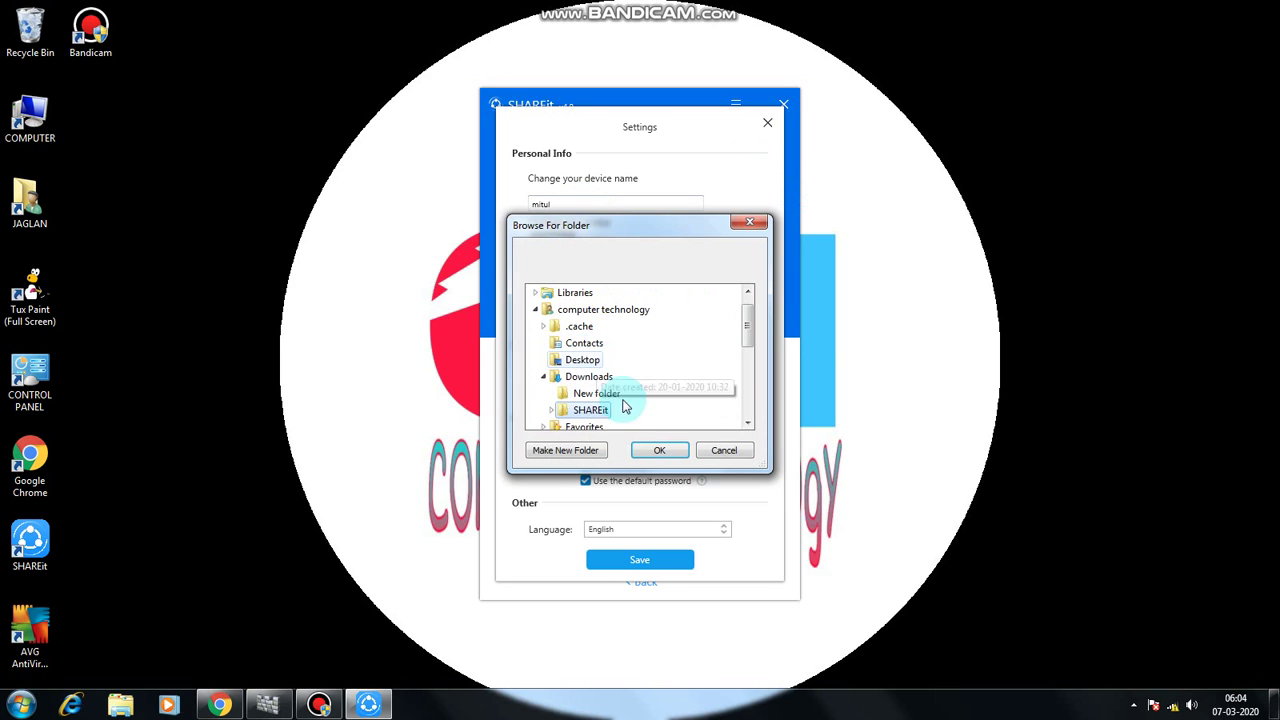
{"action": "left_click", "coordinate": [588, 394]}
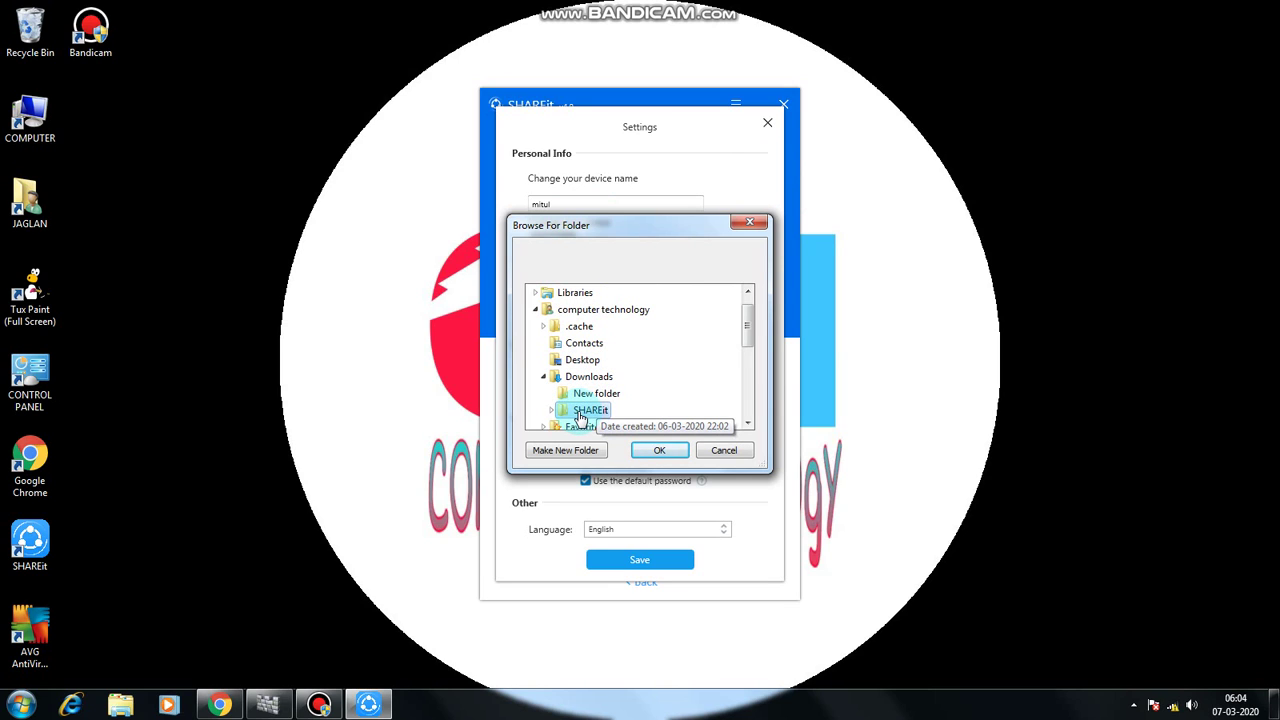
{"action": "left_click", "coordinate": [592, 410]}
{"action": "left_click", "coordinate": [715, 450]}
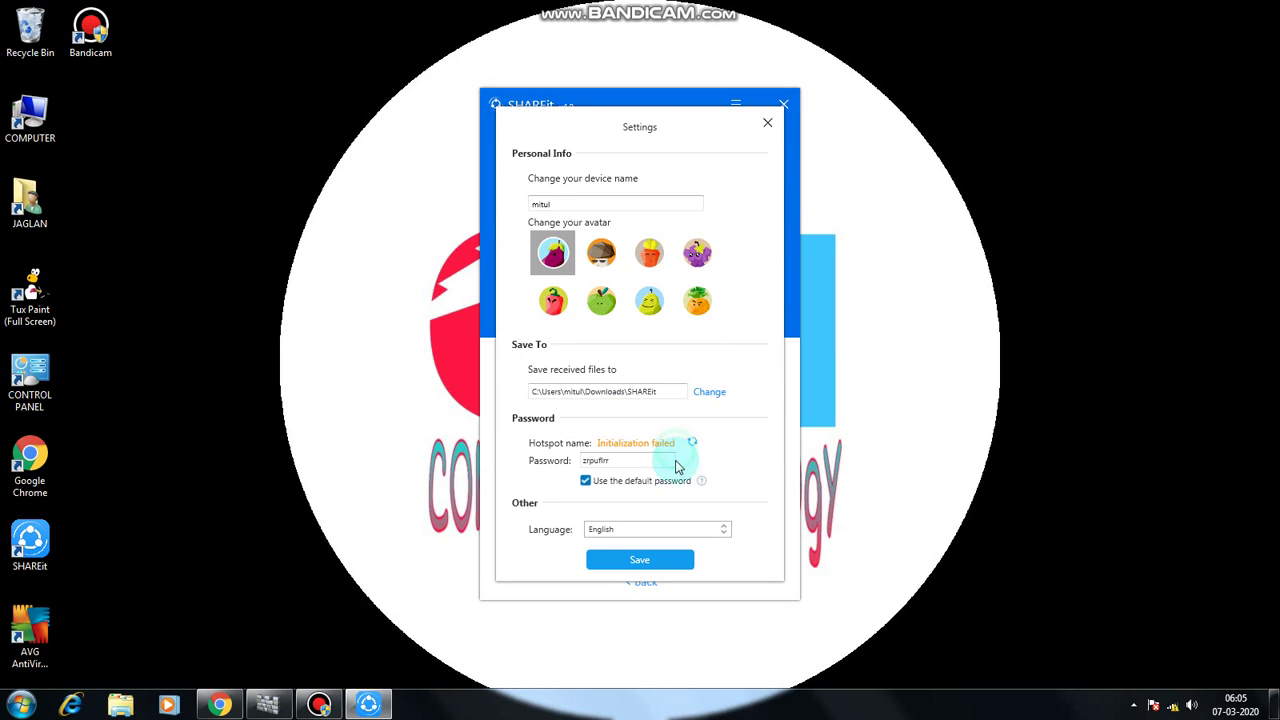
Save the SHAREit settings and close the program window.
{"action": "left_click", "coordinate": [660, 558]}
{"action": "left_click", "coordinate": [782, 106]}
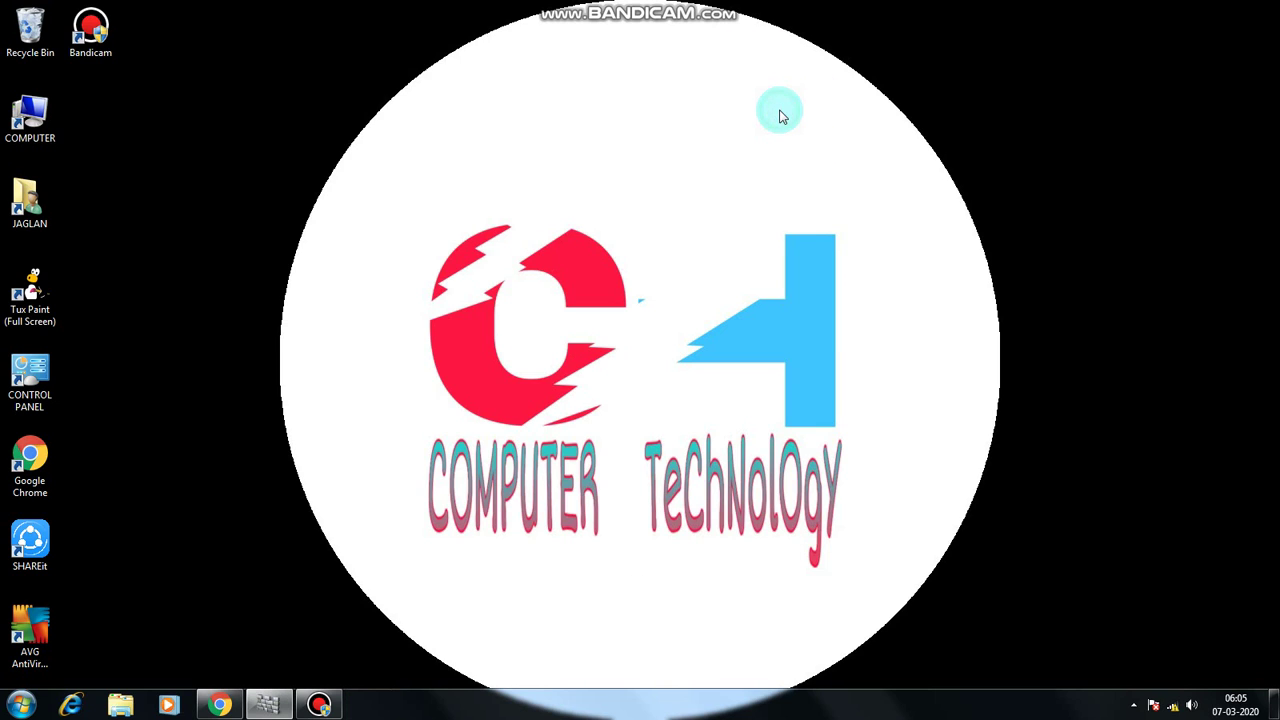